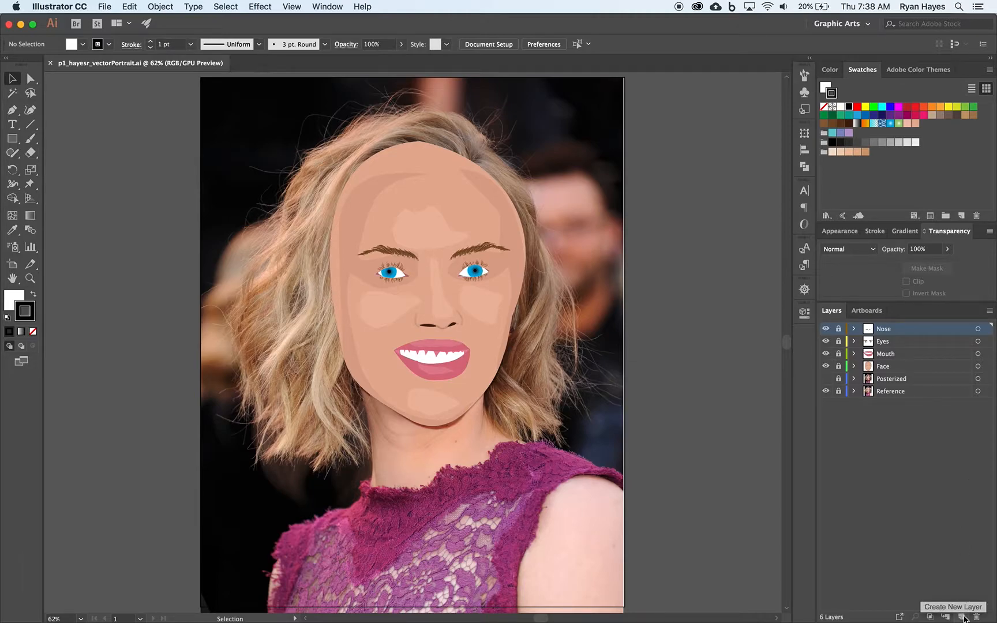
Create a new layer named Hair above the Nose layer
{"action": "left_click", "coordinate": [964, 618], "text": "alt"}
{"action": "type", "text": "Ha"}
{"action": "left_click", "coordinate": [616, 351]}
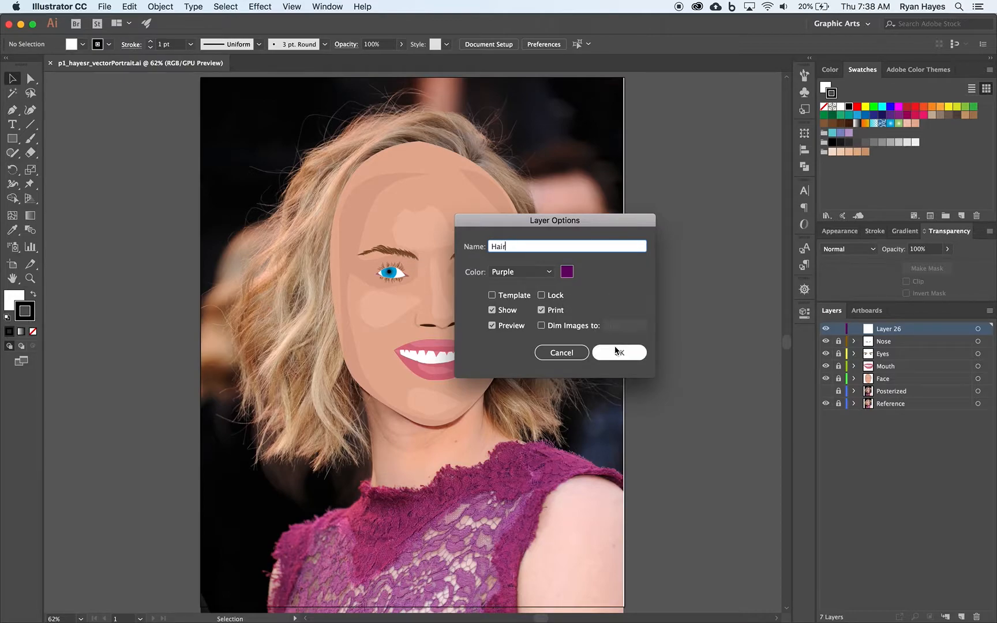
{"action": "left_click", "coordinate": [617, 354]}
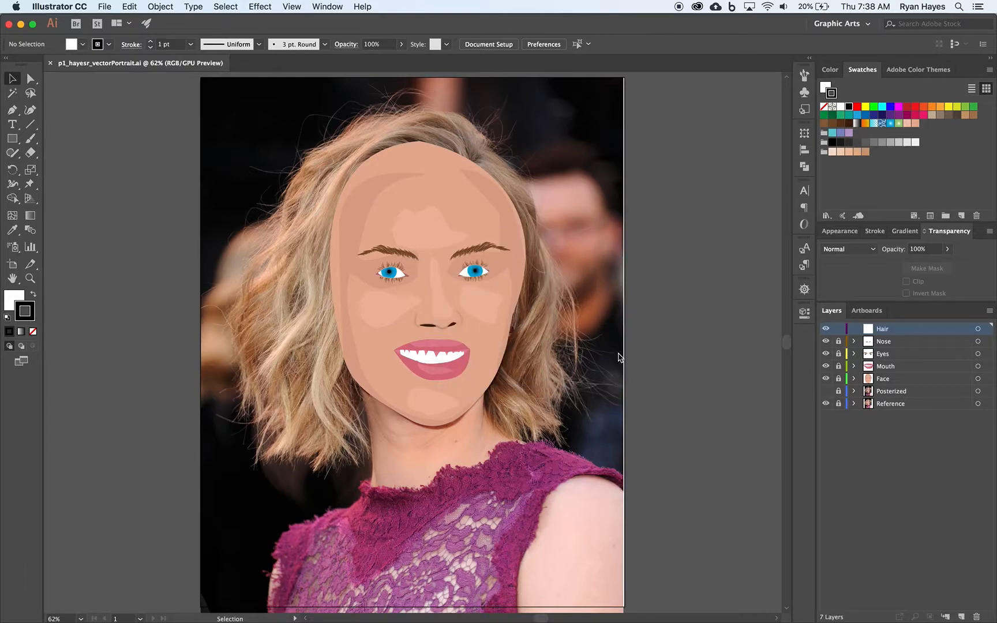
Prepare the Ellipse tool with no stroke and a black fill for drawing beside the artboard
{"action": "key", "text": "space"}
{"action": "left_click_drag", "start_coordinate": [129, 287], "coordinate": [274, 273]}
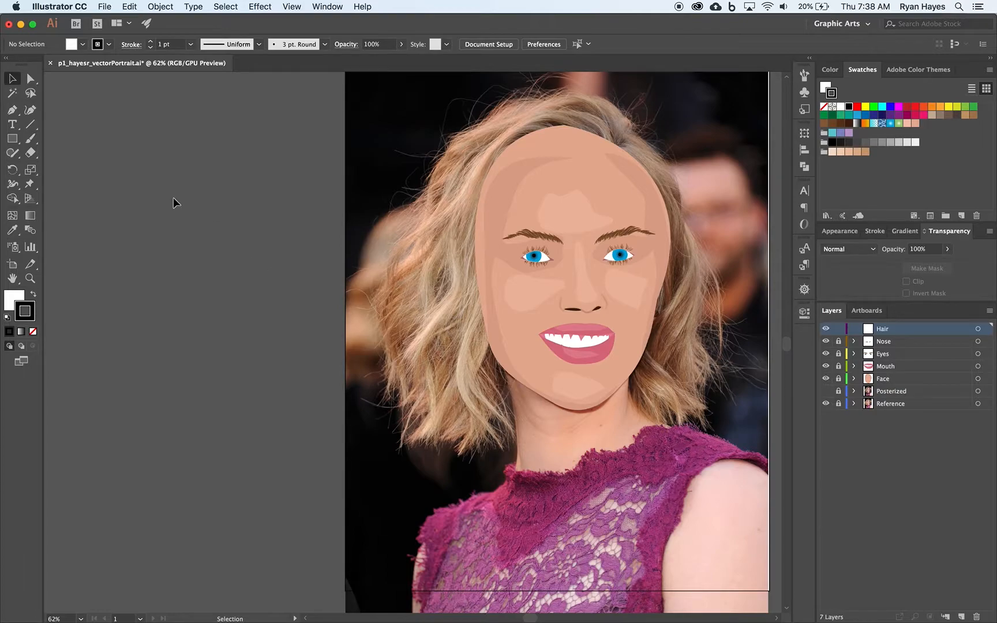
{"action": "left_click", "coordinate": [20, 139]}
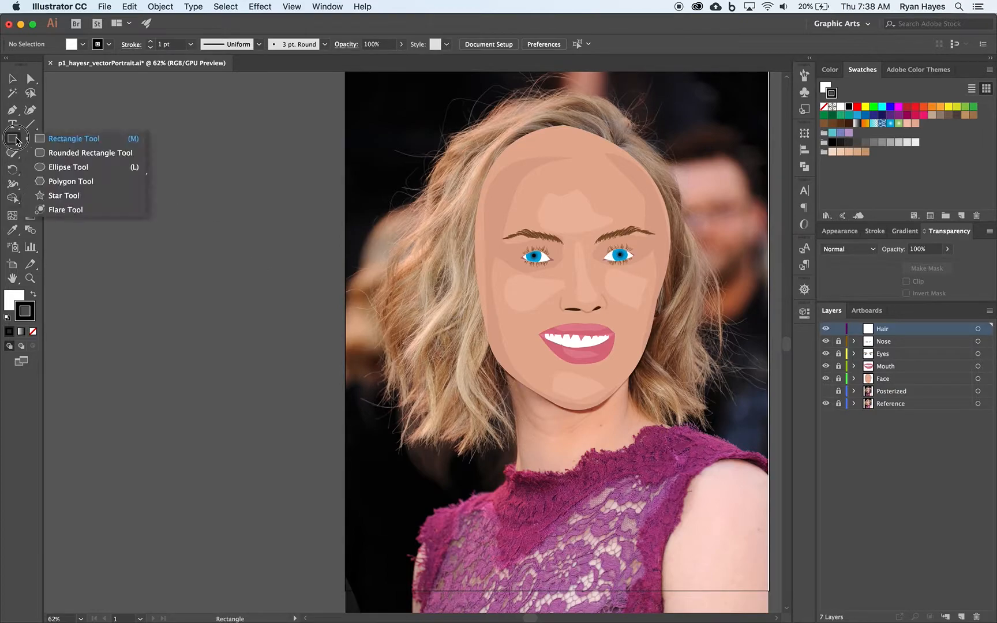
{"action": "left_click", "coordinate": [61, 167]}
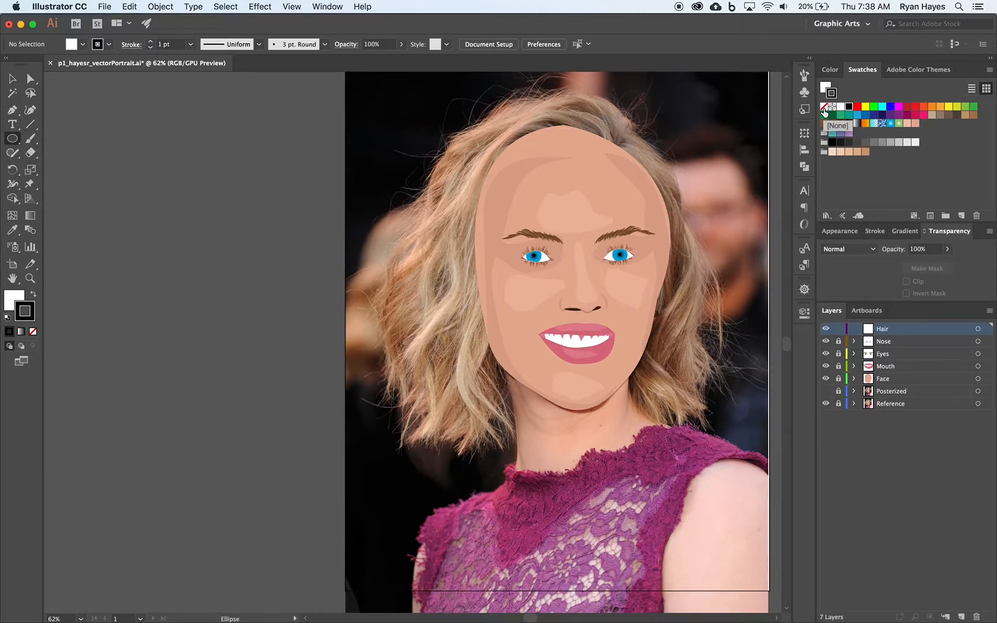
{"action": "left_click", "coordinate": [824, 107]}
{"action": "left_click", "coordinate": [825, 88]}
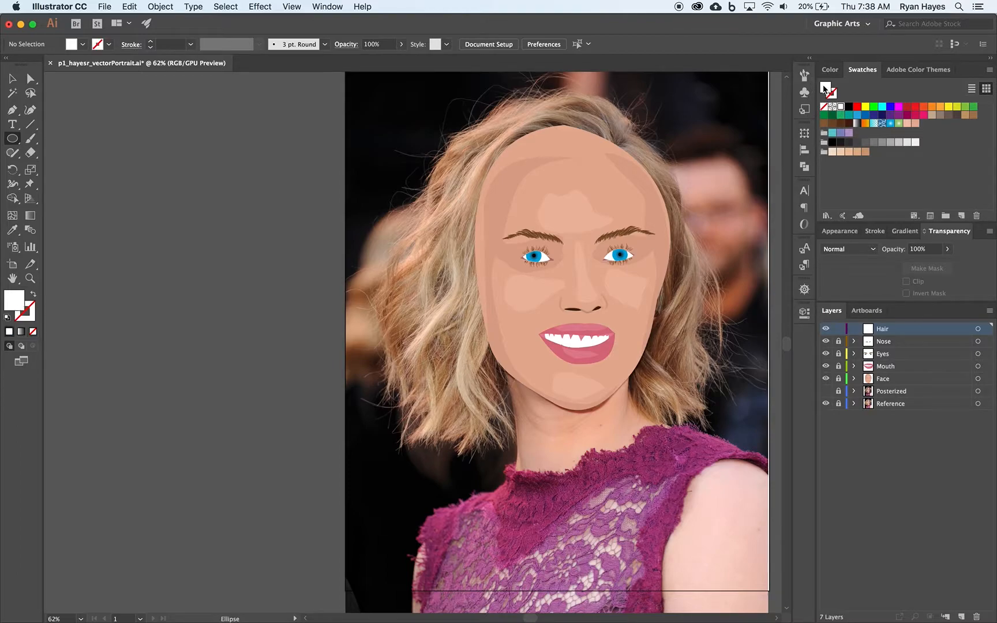
{"action": "left_click", "coordinate": [849, 108]}
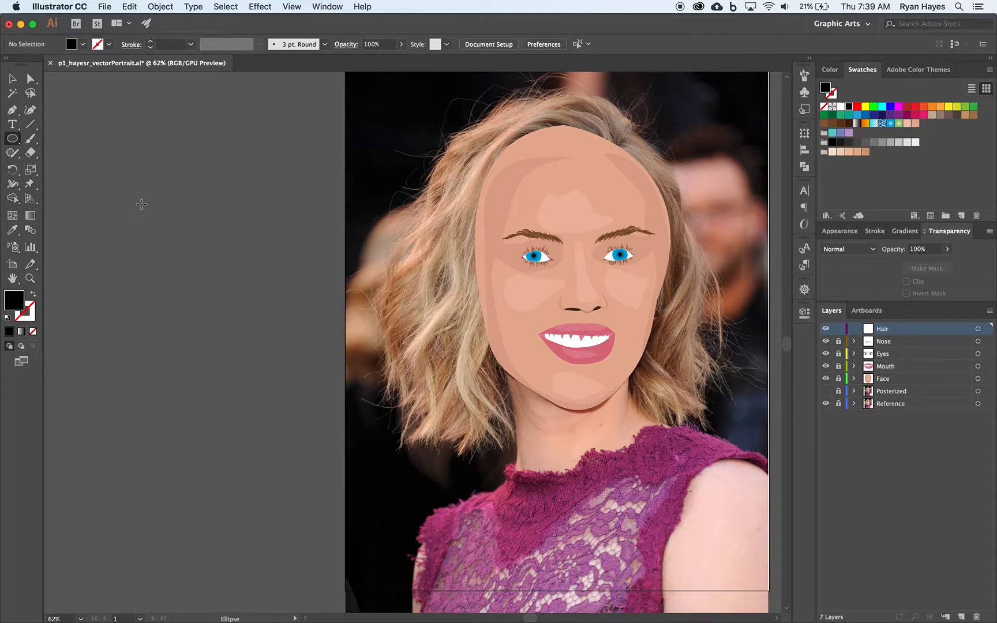
Create an ellipse 300 px wide and 15 px high in the empty area beside the portrait
{"action": "left_click", "coordinate": [141, 204]}
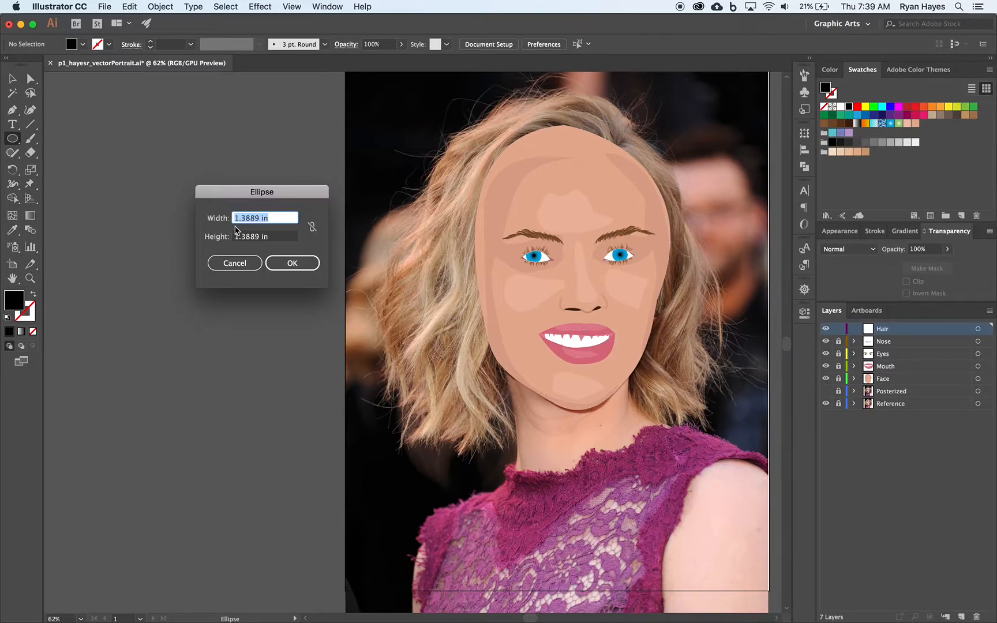
{"action": "type", "text": "300px"}
{"action": "double_click", "coordinate": [276, 240]}
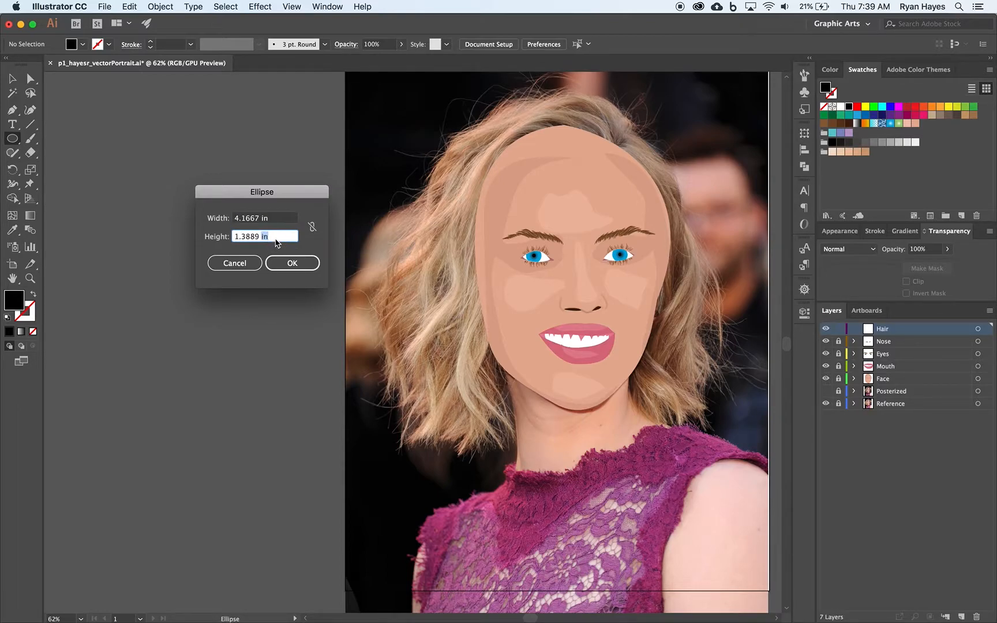
{"action": "triple_click", "coordinate": [276, 241]}
{"action": "type", "text": "15"}
{"action": "key", "text": "Tab"}
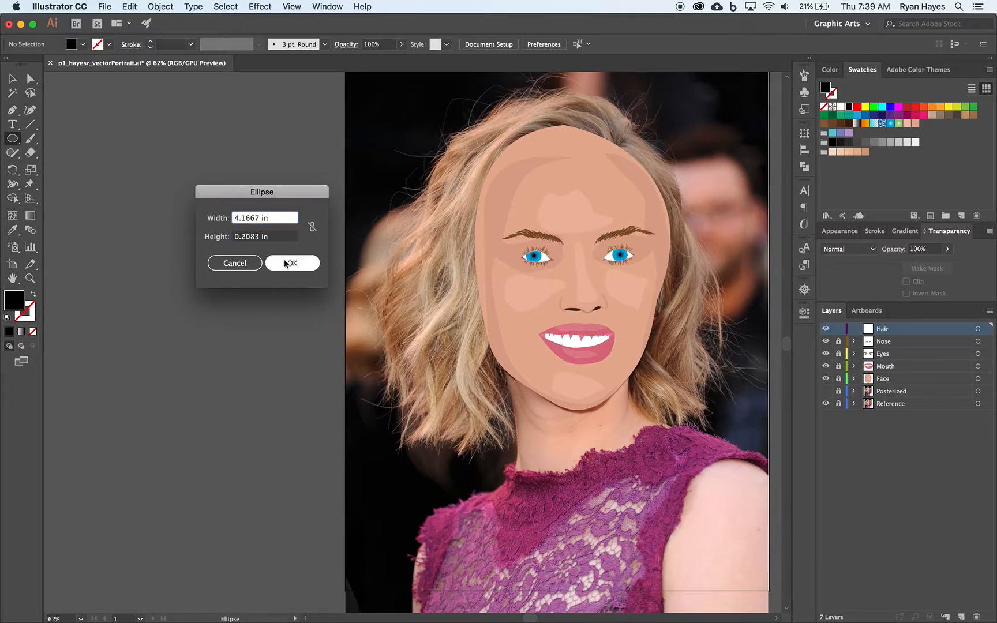
{"action": "left_click", "coordinate": [301, 269]}
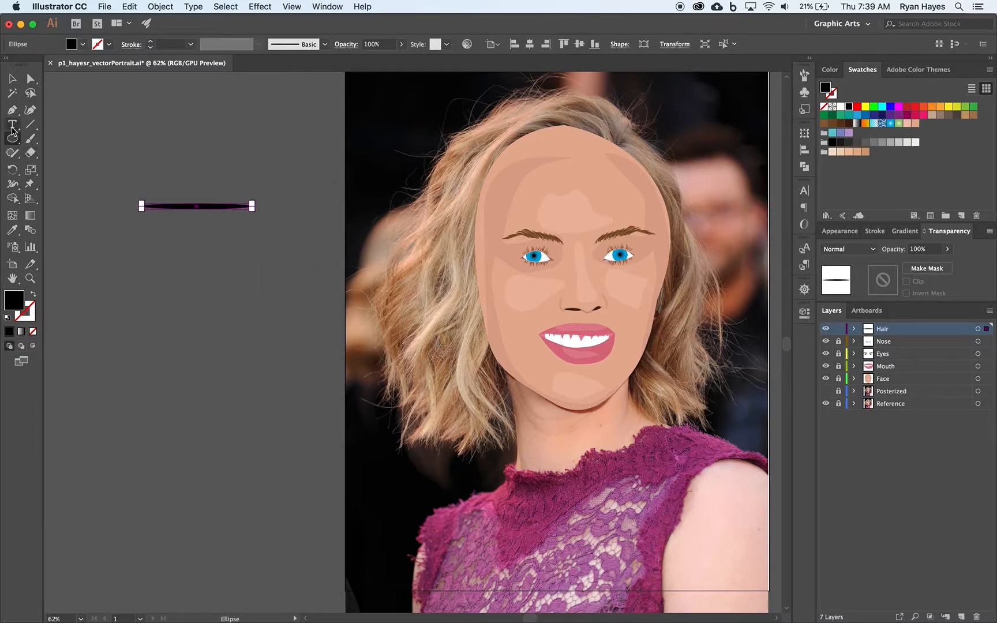
Convert the ellipse's left and right end anchor points to corners so both ends are pointed
{"action": "left_click", "coordinate": [30, 81]}
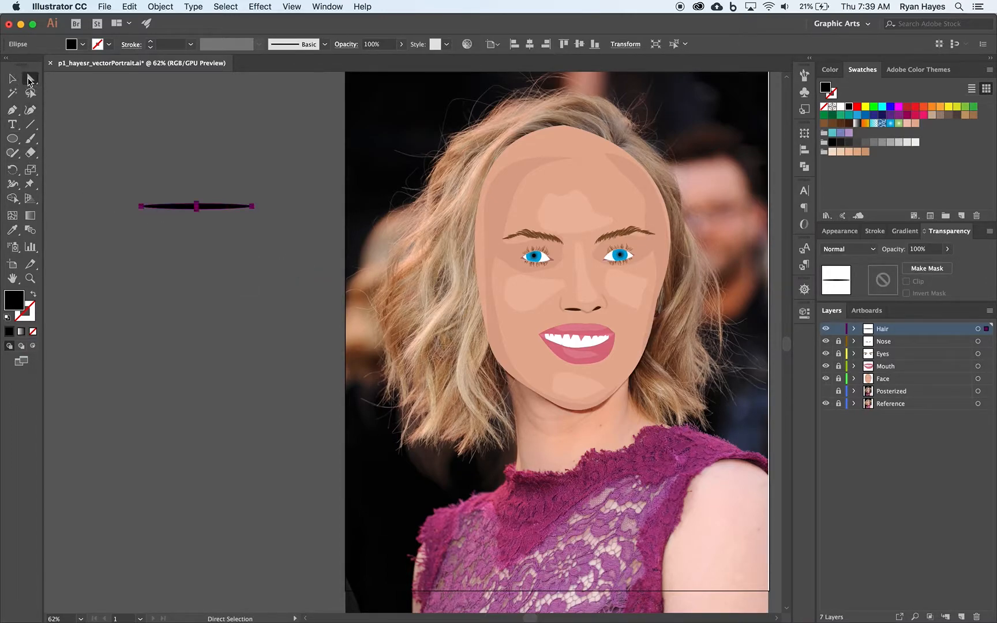
{"action": "left_click", "coordinate": [141, 206]}
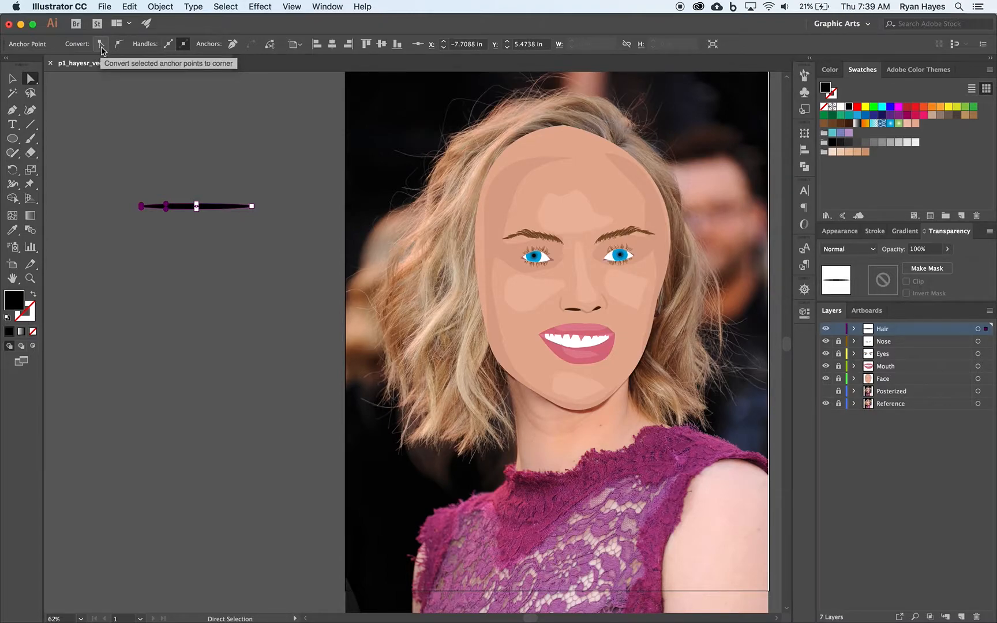
{"action": "left_click", "coordinate": [101, 46]}
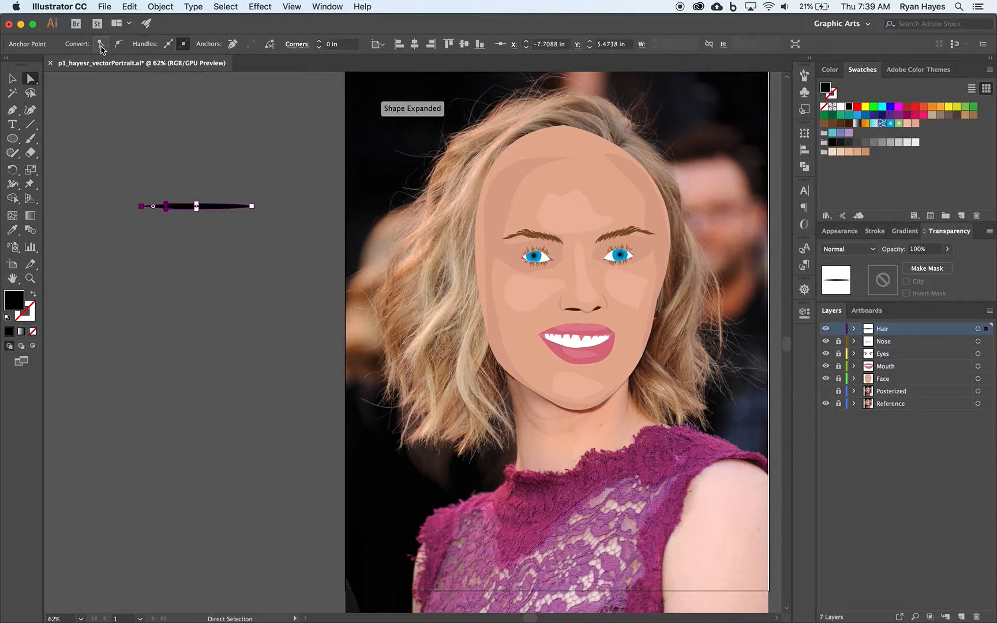
{"action": "left_click", "coordinate": [253, 207]}
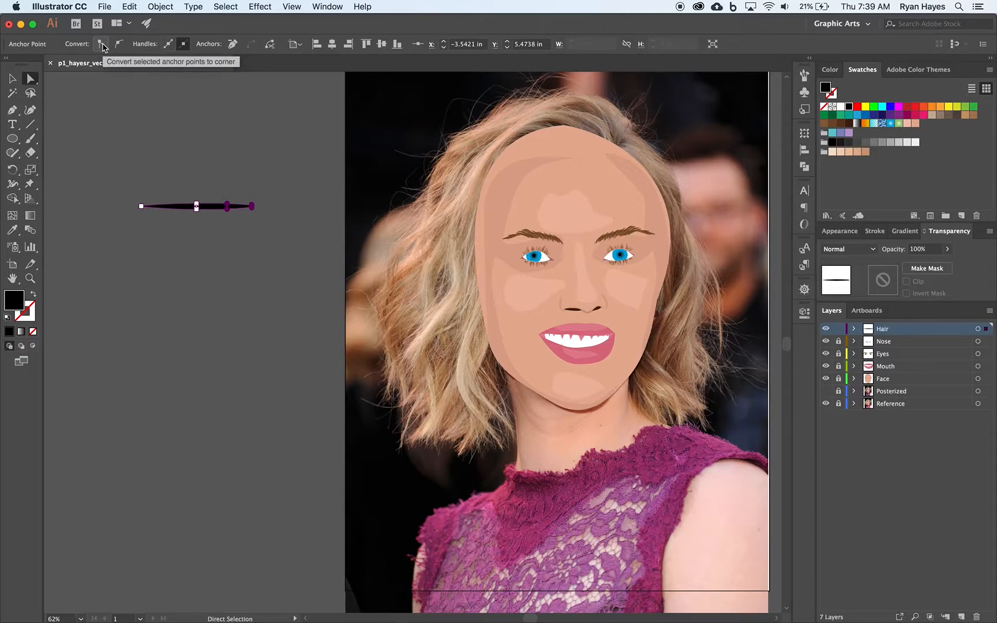
{"action": "left_click", "coordinate": [102, 46]}
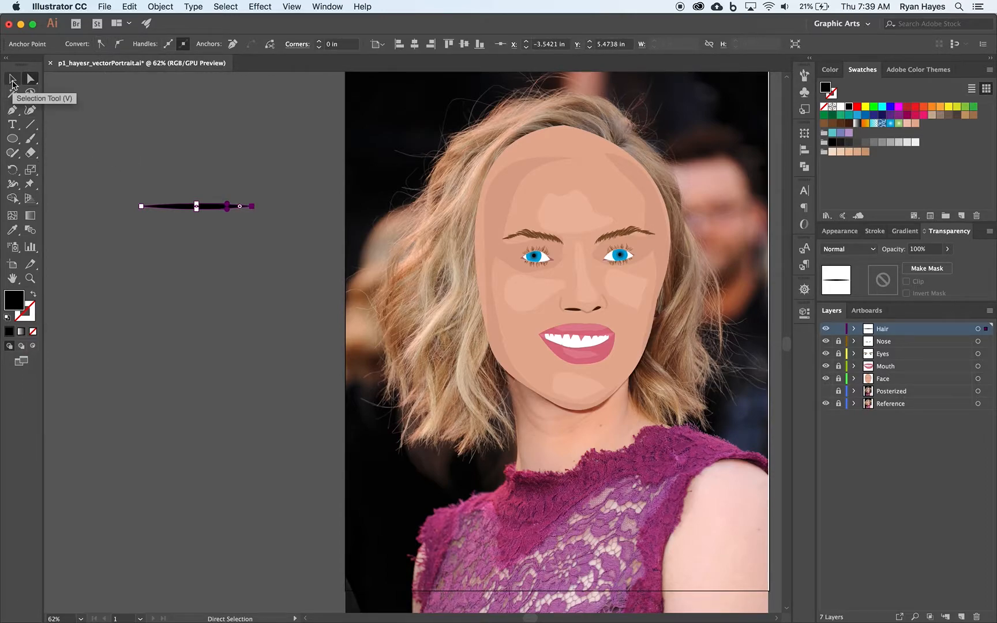
{"action": "left_click", "coordinate": [11, 81]}
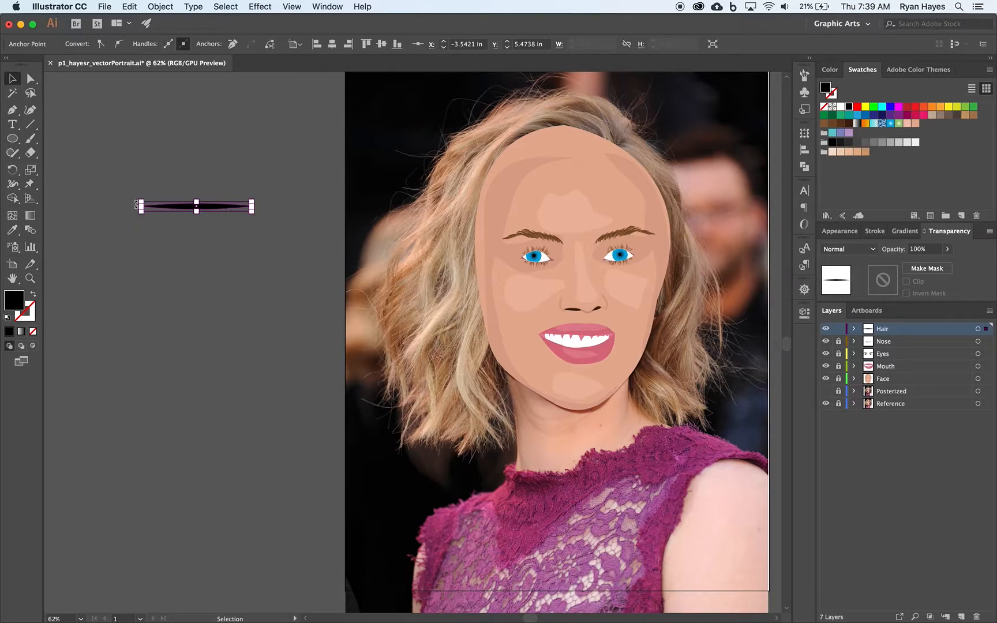
Draw a rectangle covering the left half of the pointed ellipse, with its right edge at the ellipse's centre
{"action": "left_click", "coordinate": [12, 139]}
{"action": "left_click_drag", "start_coordinate": [15, 138], "coordinate": [60, 140]}
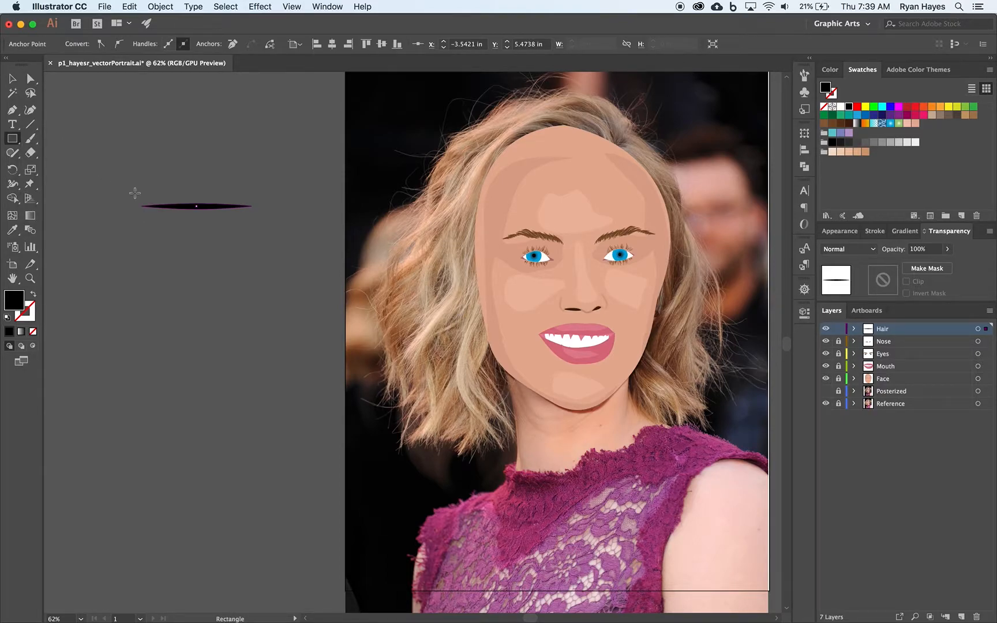
{"action": "left_click_drag", "start_coordinate": [197, 186], "coordinate": [126, 232]}
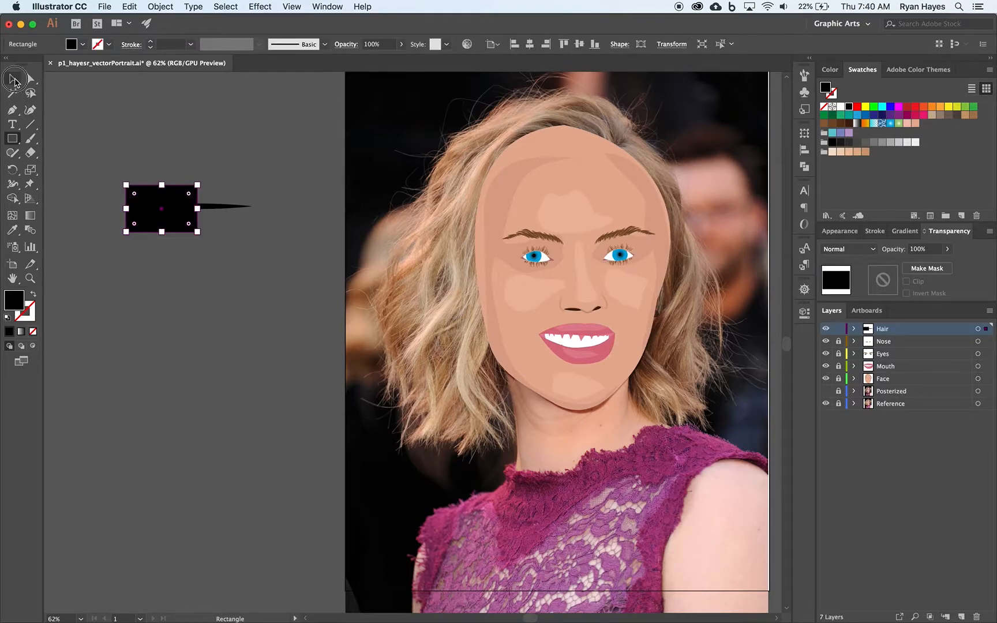
Remove the rectangle and the covered half of the ellipse with Shape Builder, leaving one tapered half
{"action": "left_click", "coordinate": [12, 78]}
{"action": "left_click", "coordinate": [183, 230]}
{"action": "key", "text": "super+a"}
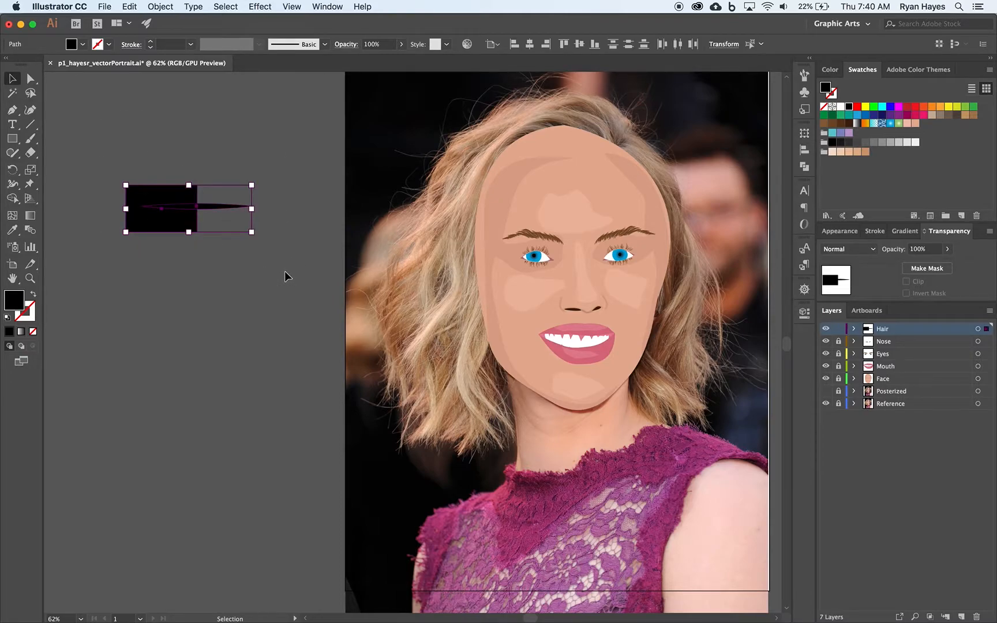
{"action": "left_click", "coordinate": [11, 199]}
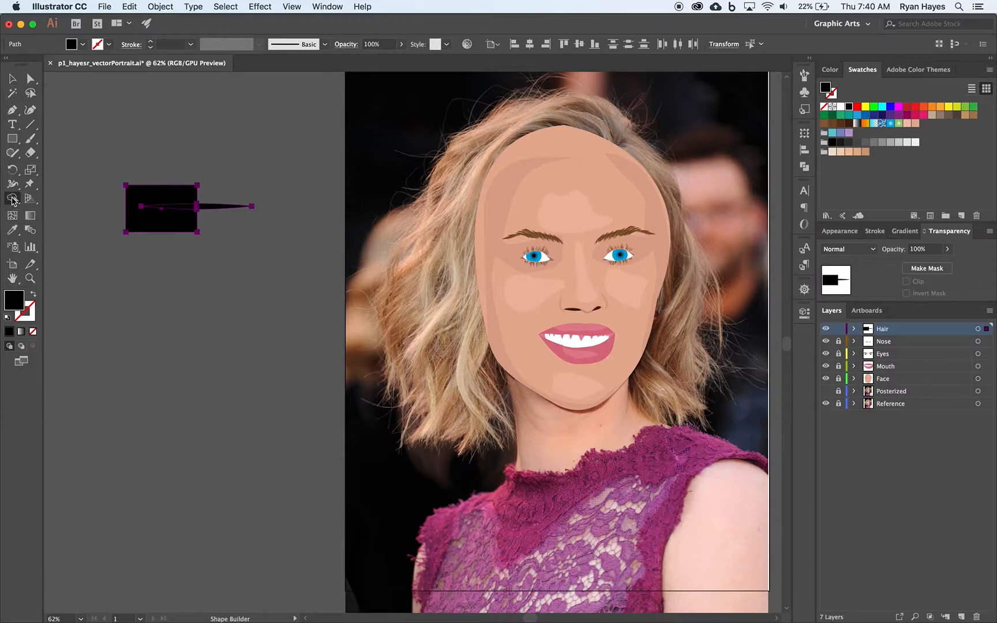
{"action": "left_click", "coordinate": [163, 202], "text": "alt"}
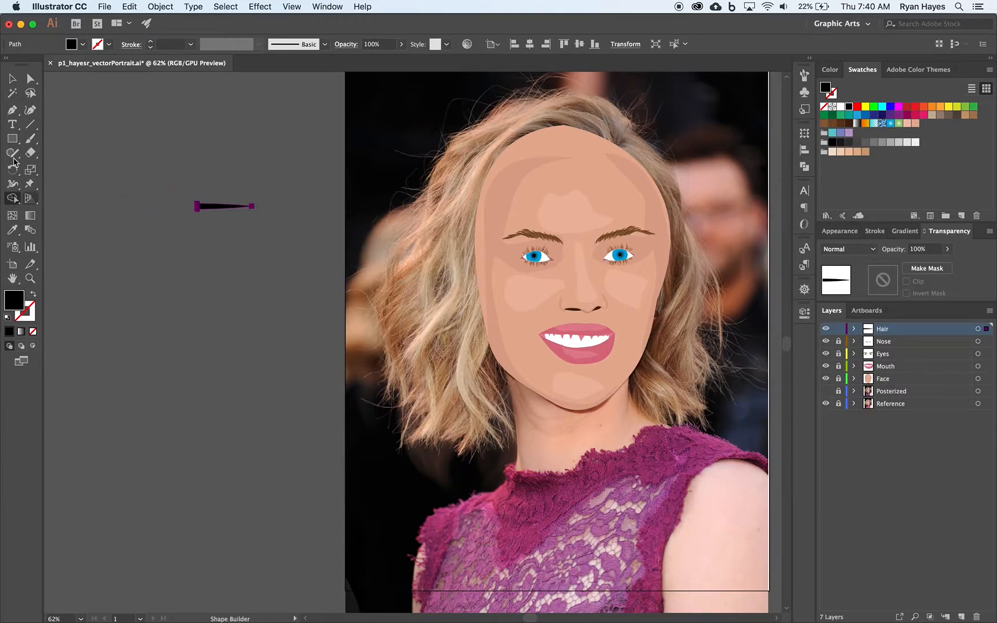
{"action": "left_click", "coordinate": [11, 78]}
{"action": "left_click", "coordinate": [212, 244]}
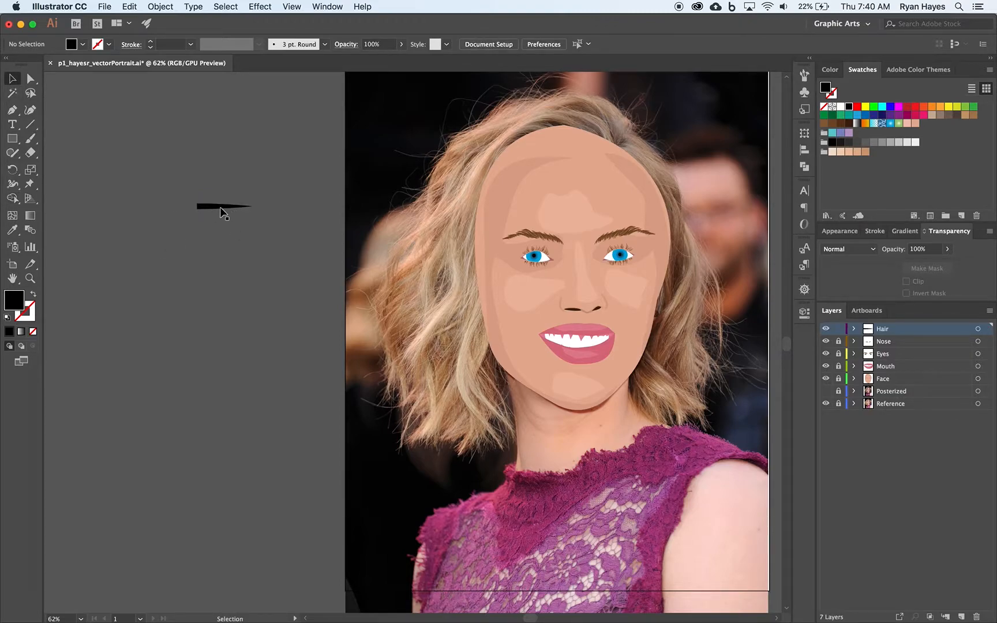
Stretch the tapered shape horizontally by extending its blunt end outward while keeping the tip in place
{"action": "left_click", "coordinate": [30, 279]}
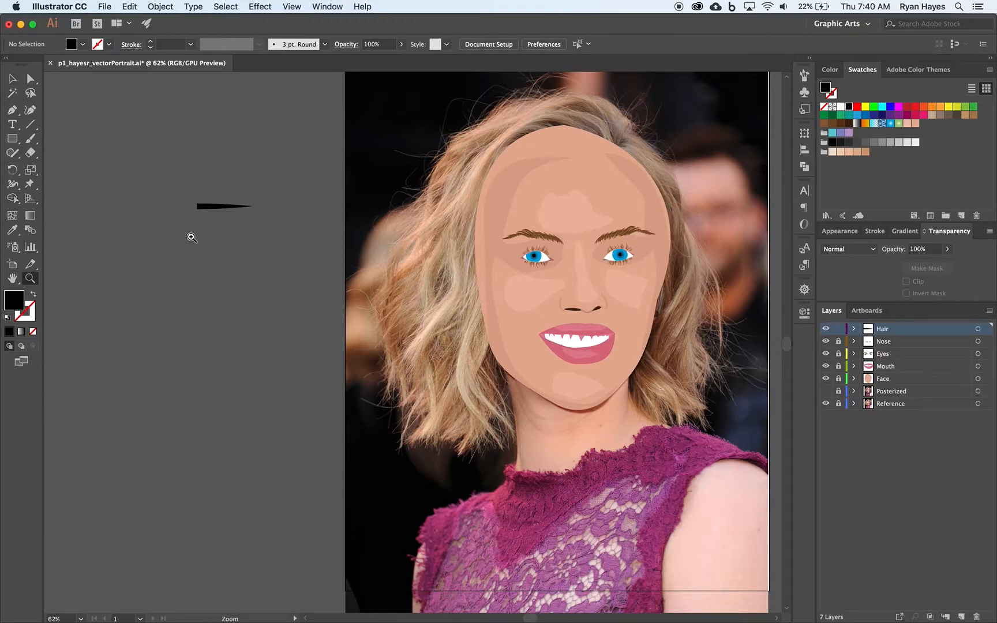
{"action": "left_click_drag", "start_coordinate": [187, 201], "coordinate": [402, 254]}
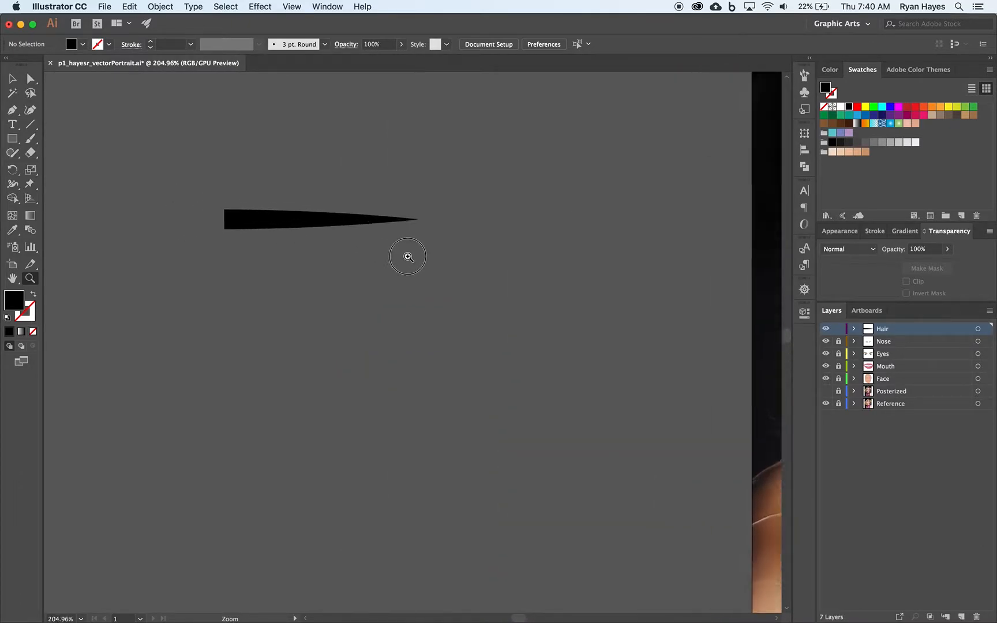
{"action": "key", "text": "v"}
{"action": "left_click", "coordinate": [276, 228]}
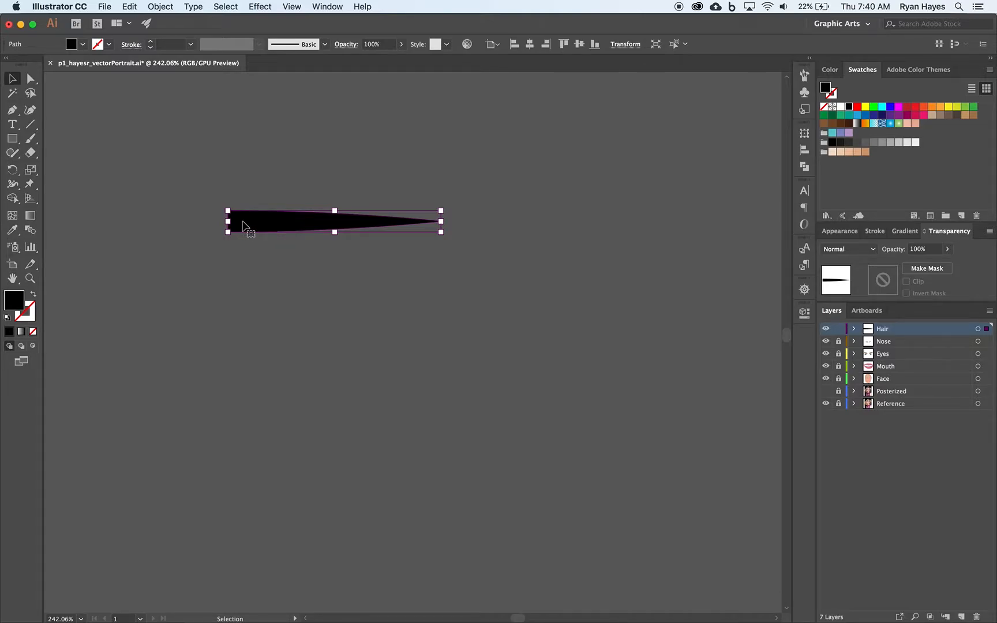
{"action": "left_click_drag", "start_coordinate": [228, 222], "coordinate": [147, 221]}
{"action": "left_click", "coordinate": [365, 321]}
{"action": "left_click", "coordinate": [249, 226]}
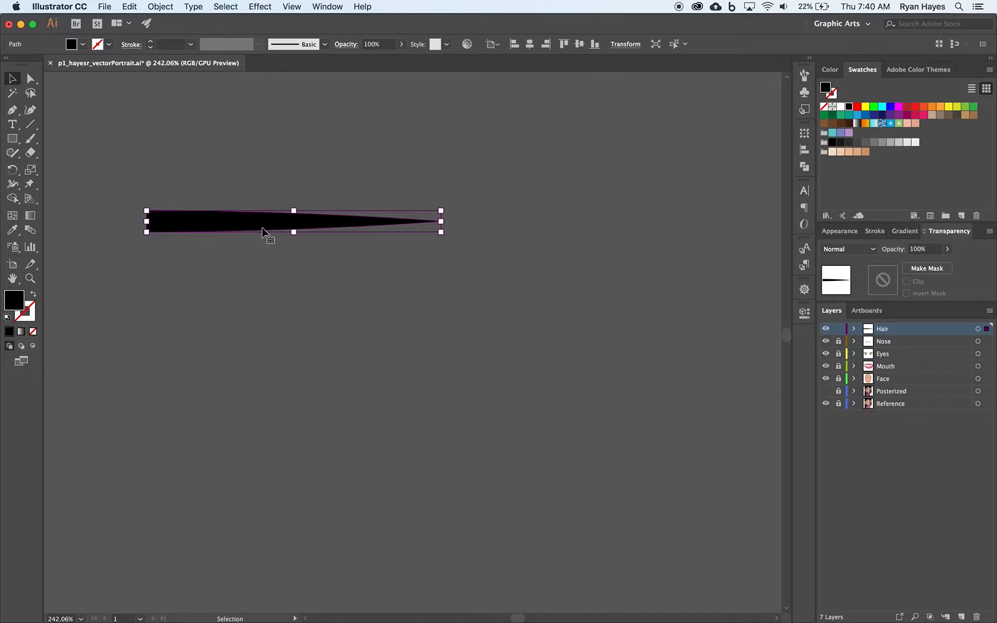
{"action": "key", "text": "a"}
{"action": "key", "text": "v"}
{"action": "key", "text": "a"}
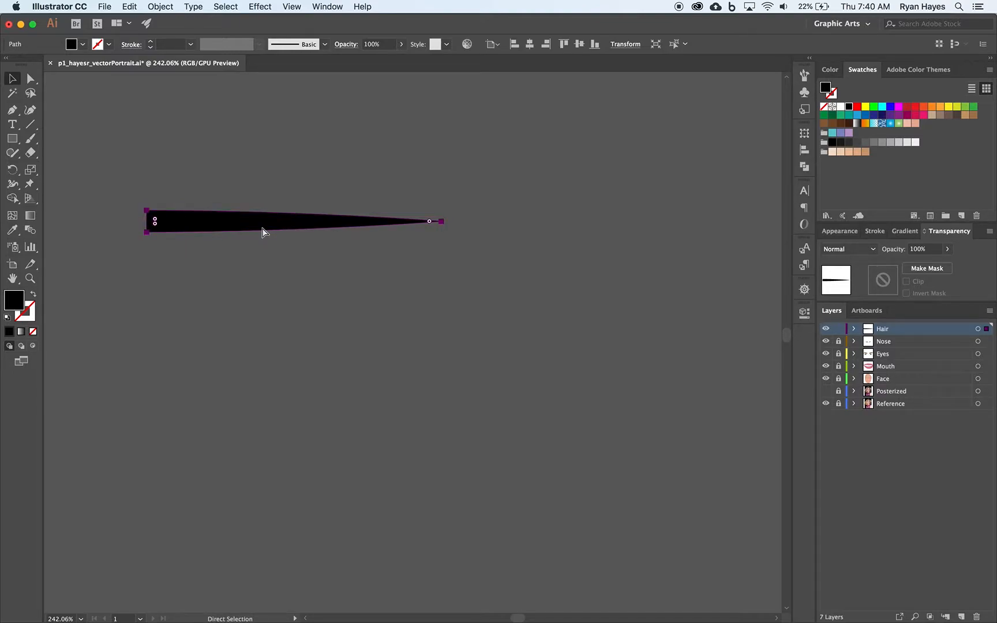
{"action": "key", "text": "v"}
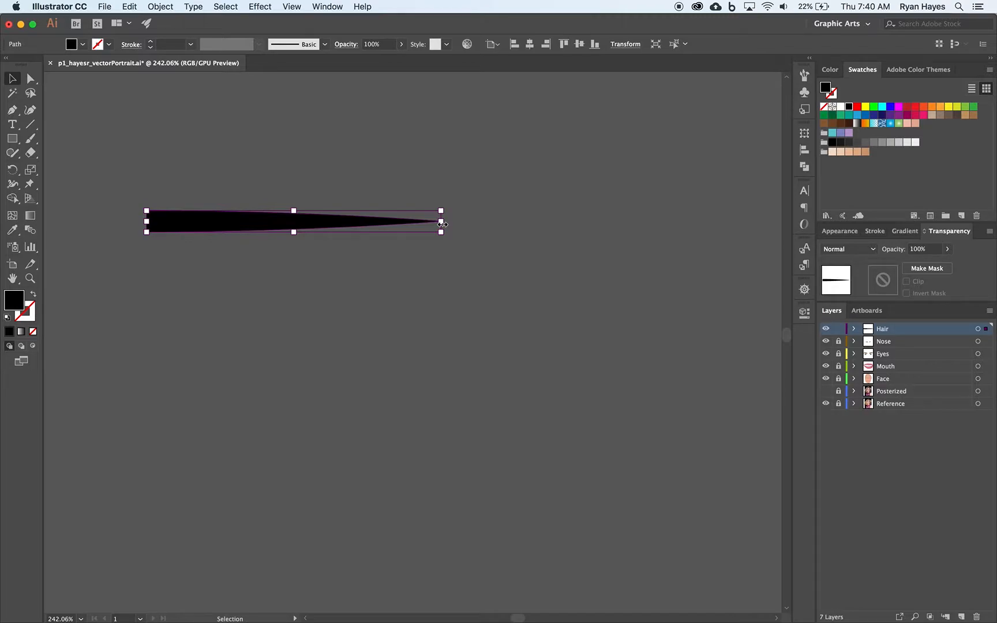
Duplicate the tapered shape with its tip anchor shifted slightly up and left, to about X -3.67 in, Y 5.39 in
{"action": "key", "text": "a"}
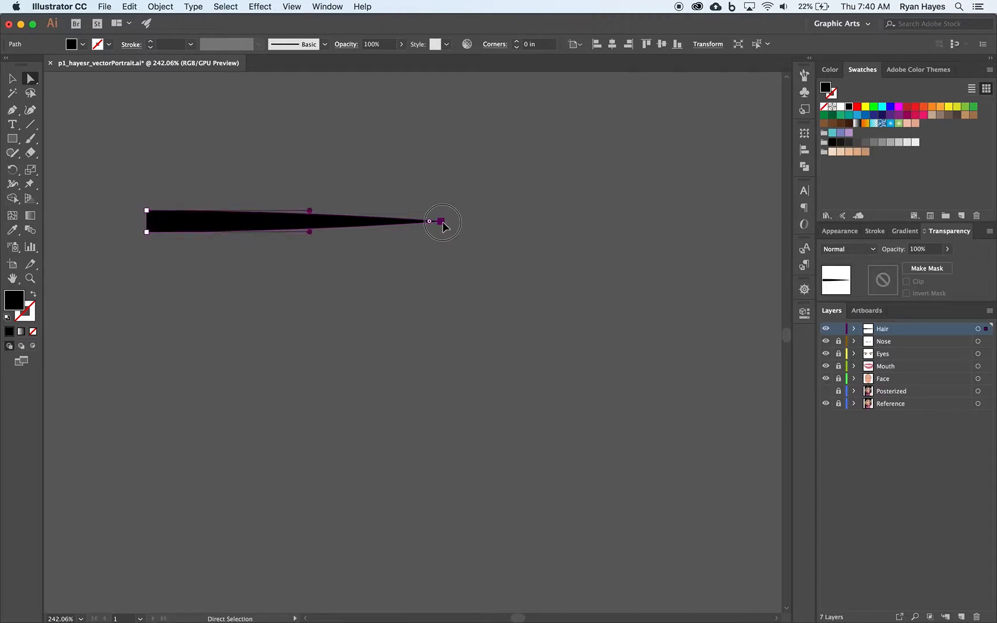
{"action": "left_click", "coordinate": [440, 221]}
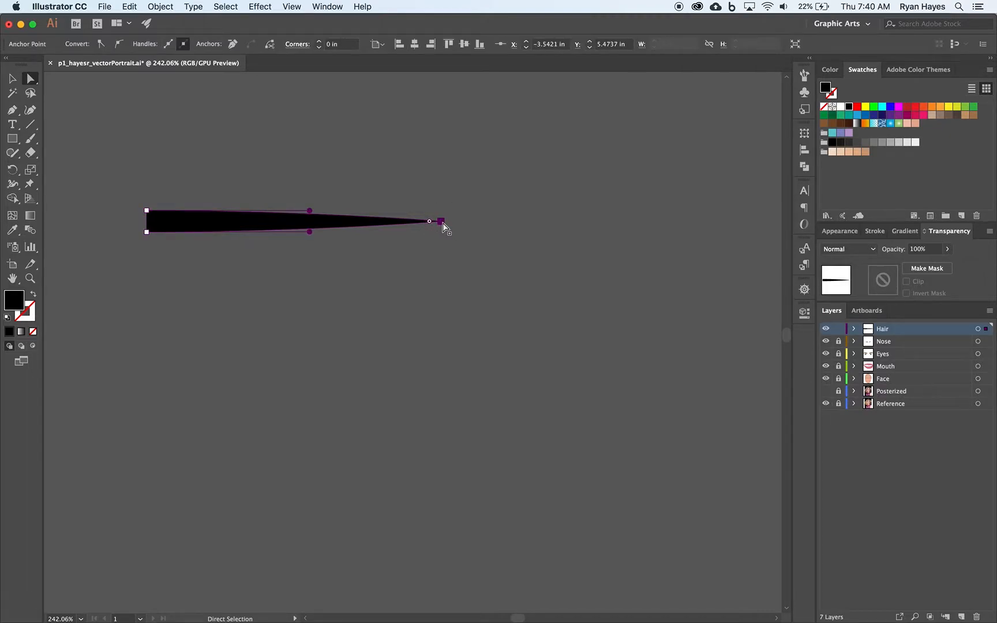
{"action": "mouse_move", "coordinate": [443, 223]}
{"action": "left_mouse_down"}
{"action": "mouse_move", "coordinate": [442, 212]}
{"action": "mouse_move", "coordinate": [428, 212]}
{"action": "left_mouse_up"}
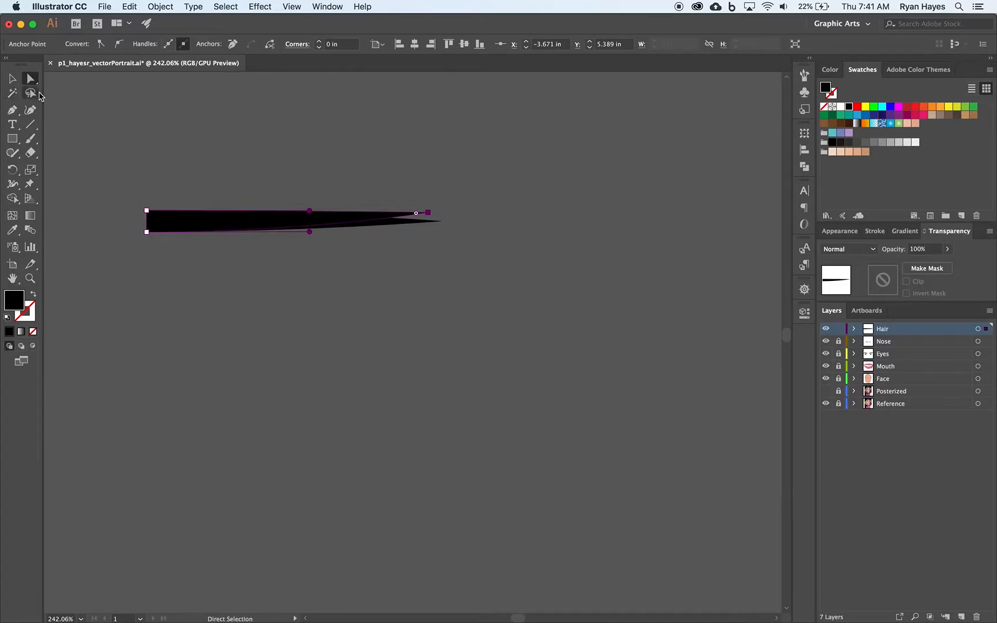
{"action": "key", "text": "v"}
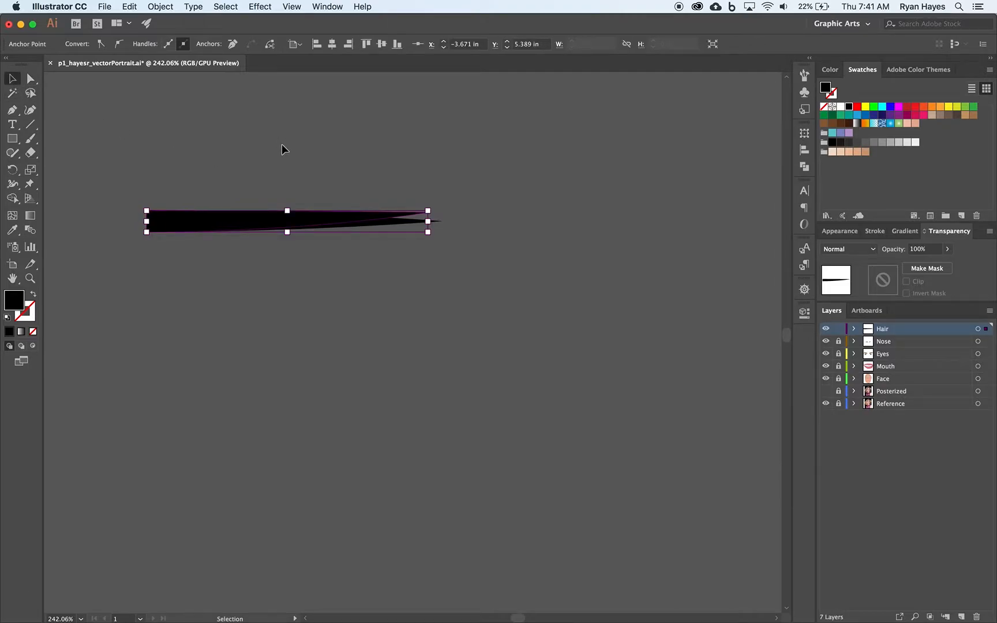
{"action": "key", "text": "a"}
{"action": "key", "text": "v"}
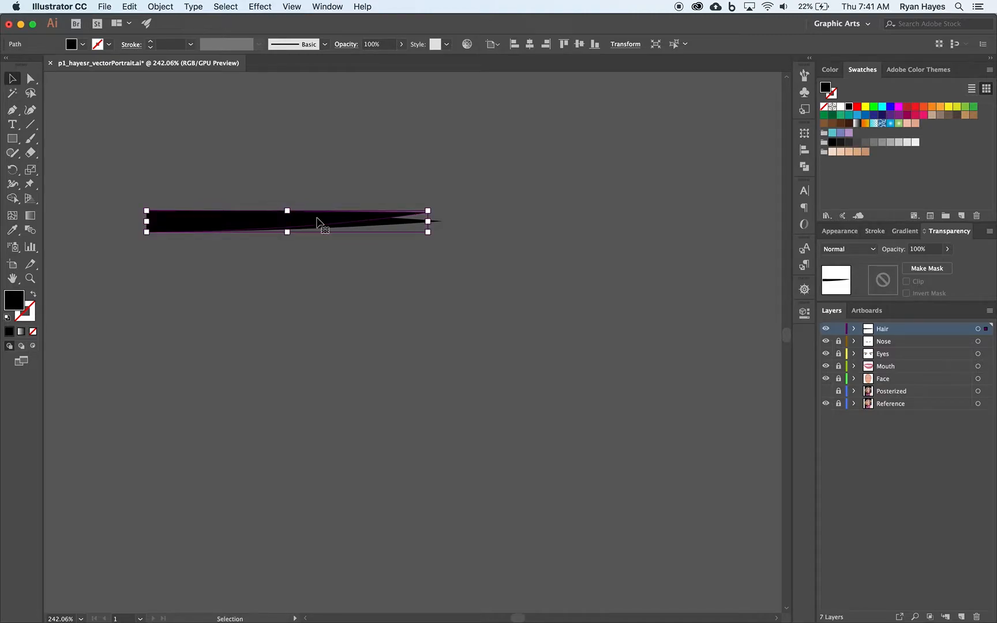
{"action": "key", "text": "a"}
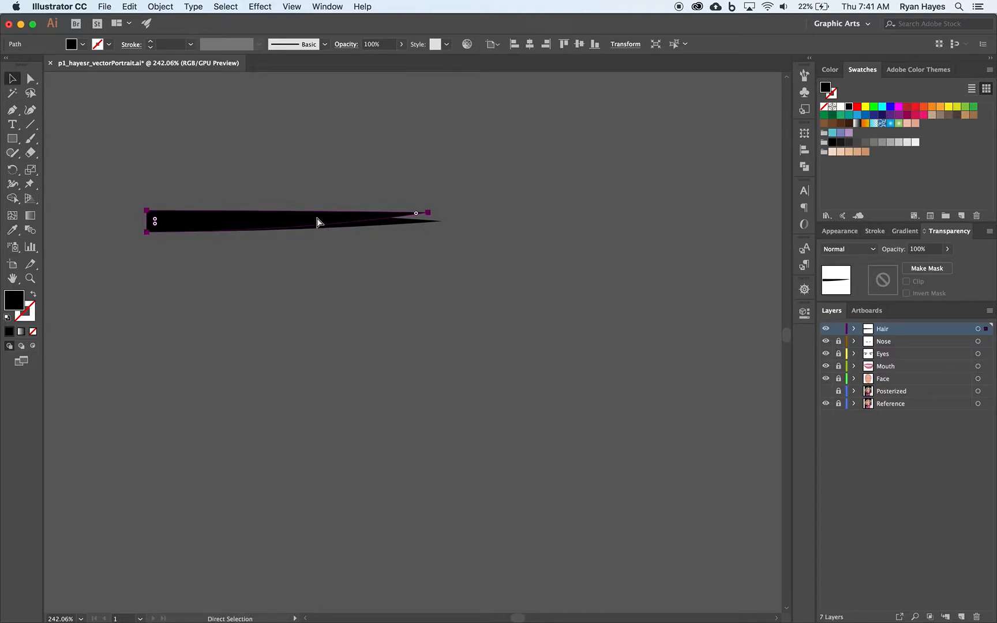
Duplicate the upper tapered shape with its tip anchor shifted further up and left, to about X -3.93 in, Y 5.32 in
{"action": "key", "text": "v"}
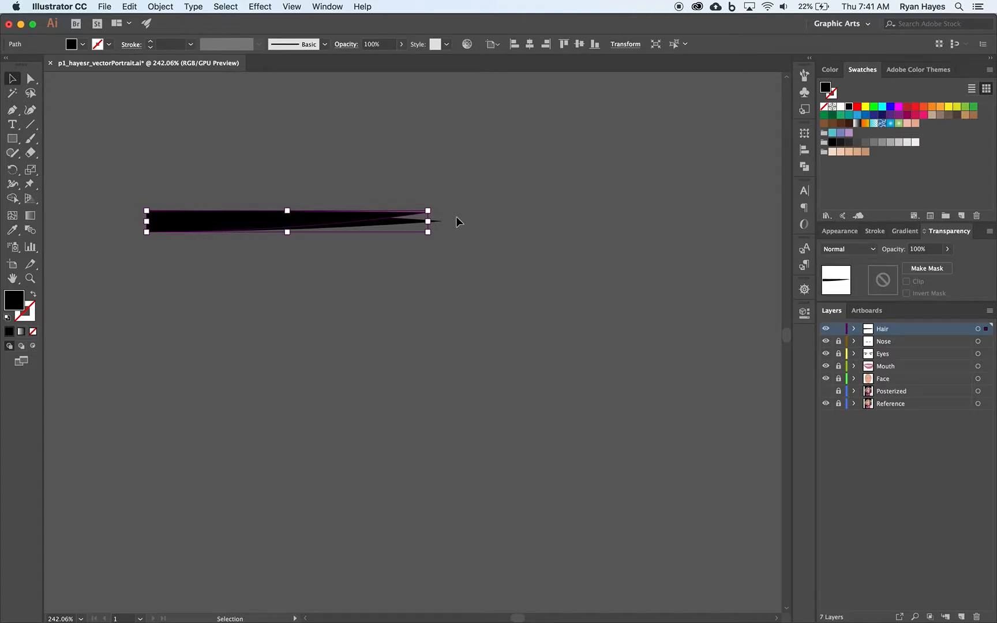
{"action": "key", "text": "a"}
{"action": "left_click_drag", "start_coordinate": [428, 213], "coordinate": [401, 206]}
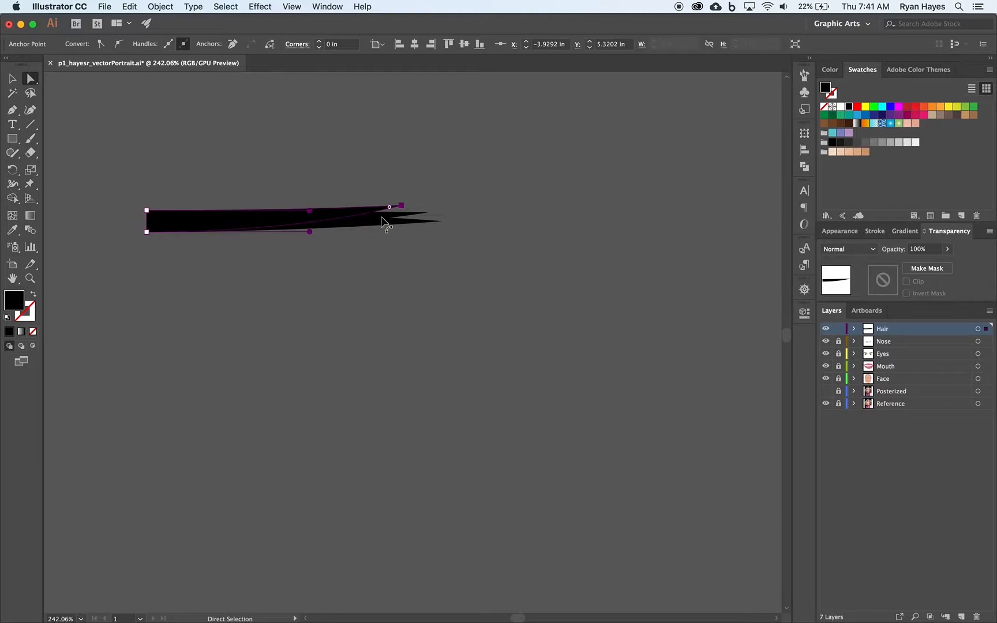
{"action": "key", "text": "v"}
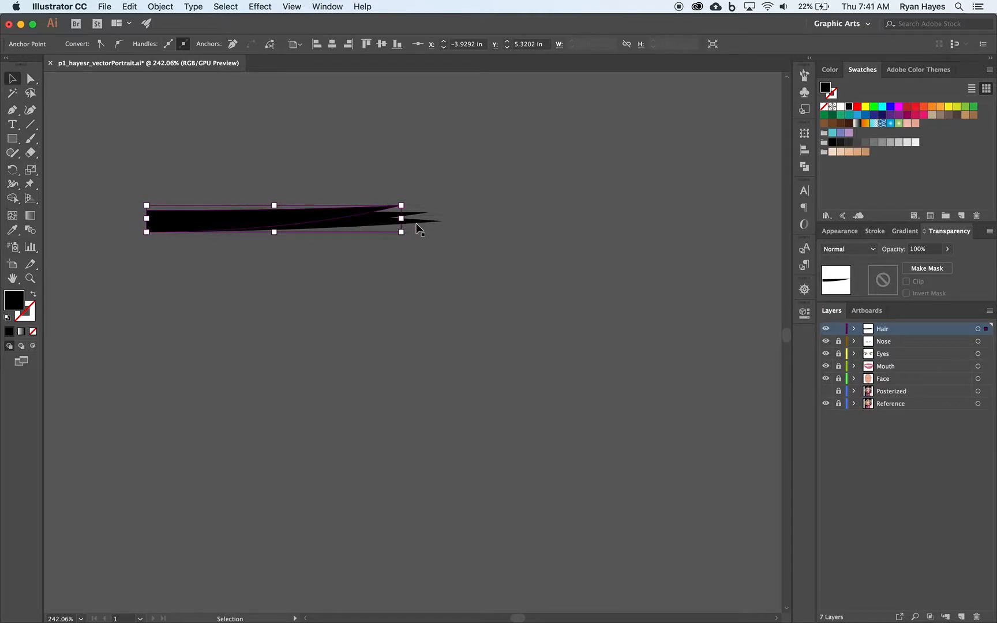
Duplicate the longest tapered shape with its tip anchor shifted down and left, to about X -3.77 in, Y 5.56 in
{"action": "left_click", "coordinate": [418, 222]}
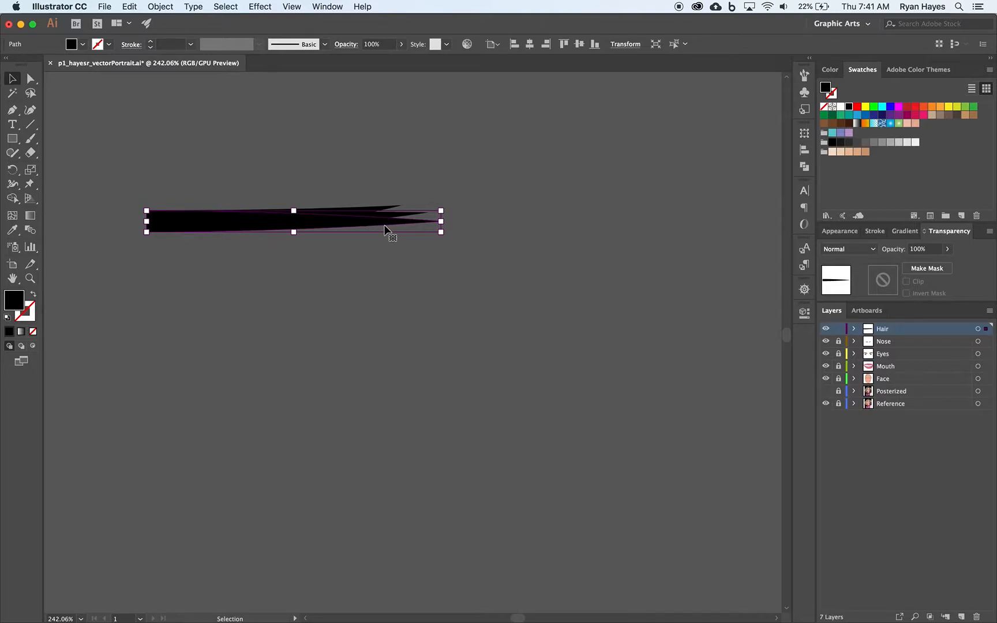
{"action": "key", "text": "a"}
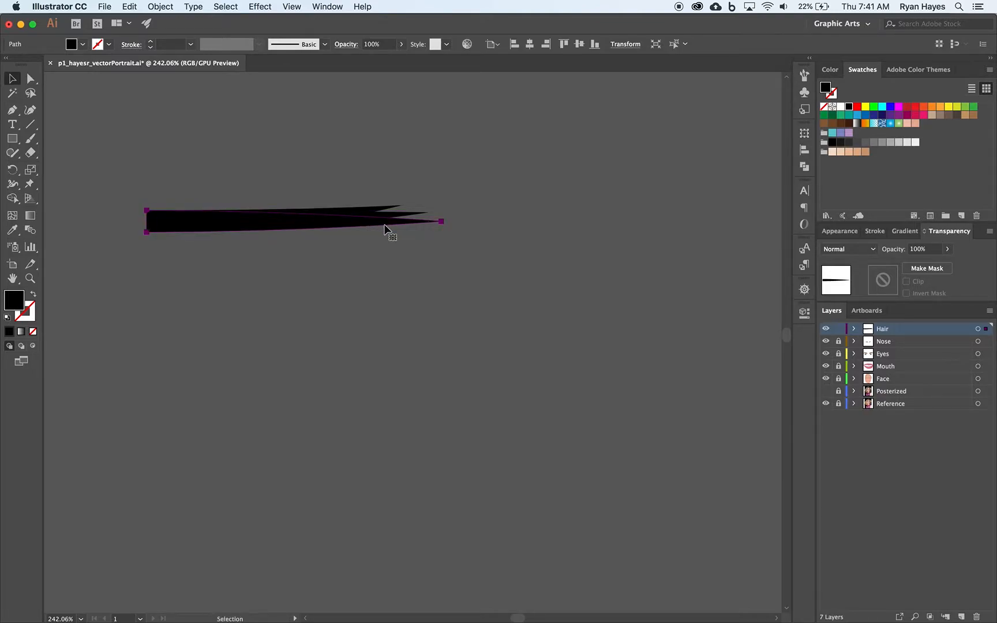
{"action": "key", "text": "super"}
{"action": "key", "text": "super"}
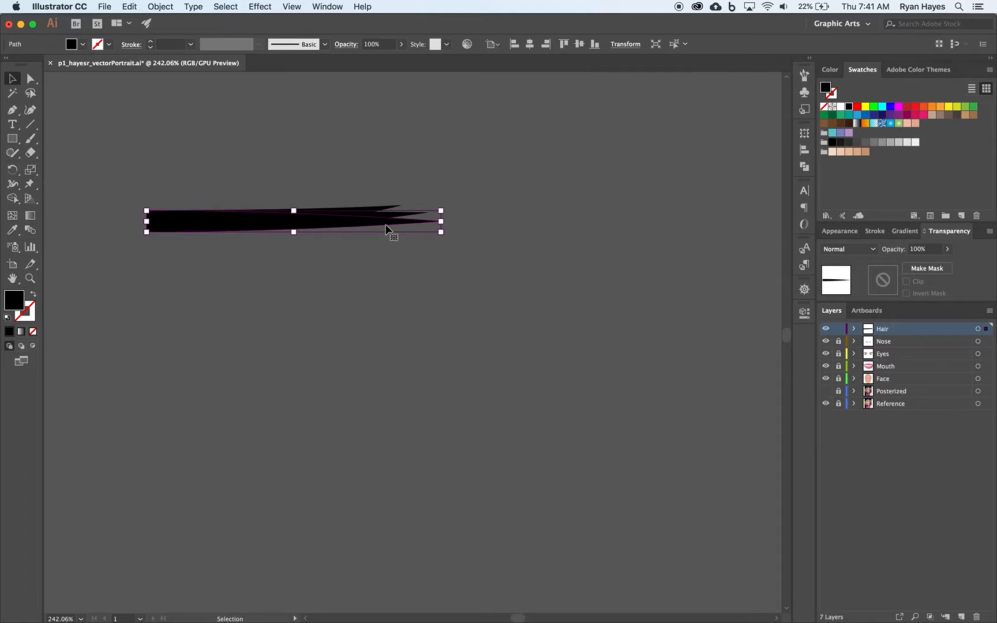
{"action": "key", "text": "a"}
{"action": "left_click", "coordinate": [441, 221]}
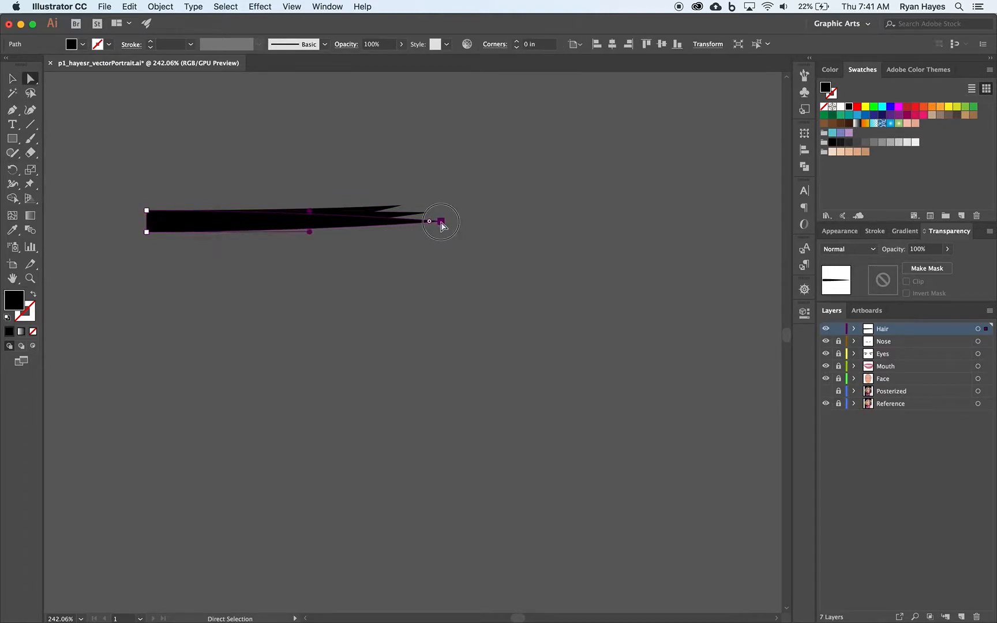
{"action": "left_click_drag", "start_coordinate": [440, 222], "coordinate": [417, 230]}
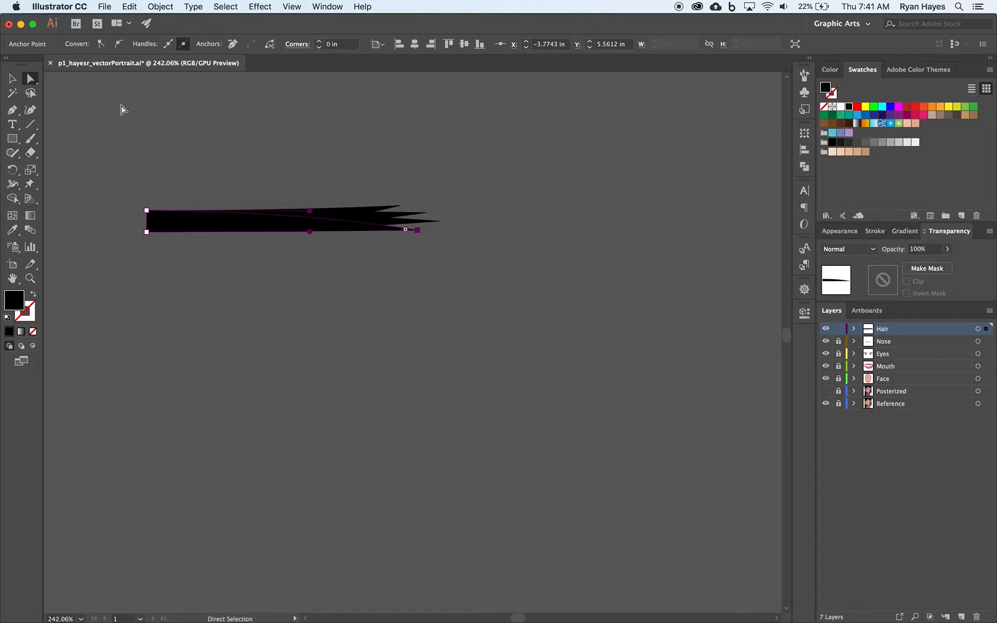
Duplicate the lowest tapered shape with its tip anchor shifted further down and left, to about X -3.96 in, Y 5.64 in
{"action": "key", "text": "v"}
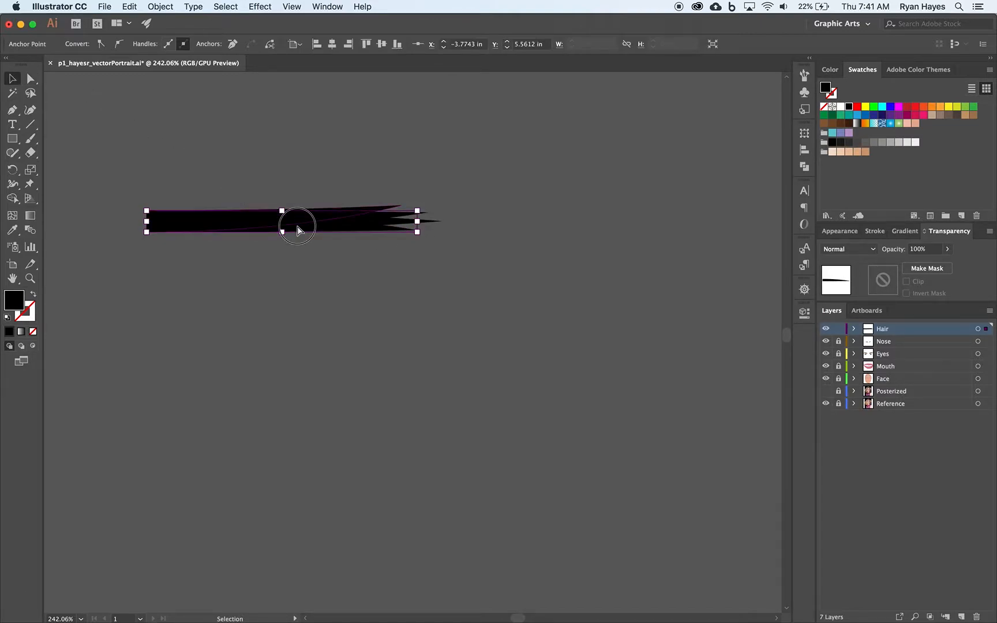
{"action": "left_click", "coordinate": [297, 227]}
{"action": "left_click", "coordinate": [370, 227]}
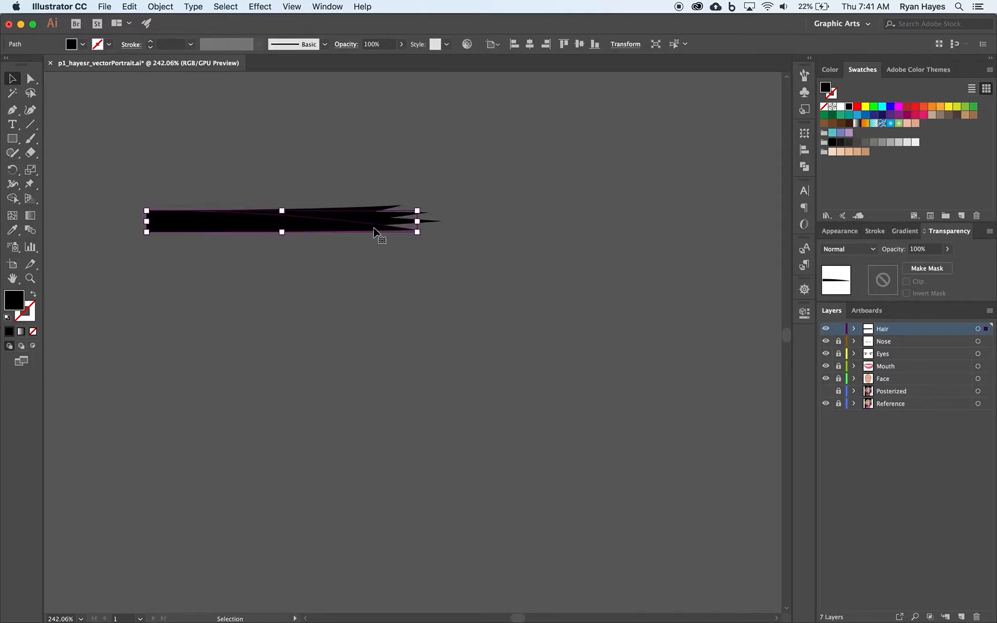
{"action": "key", "text": "a"}
{"action": "left_click", "coordinate": [417, 230]}
{"action": "left_click_drag", "start_coordinate": [416, 230], "coordinate": [401, 241]}
{"action": "left_click", "coordinate": [12, 78]}
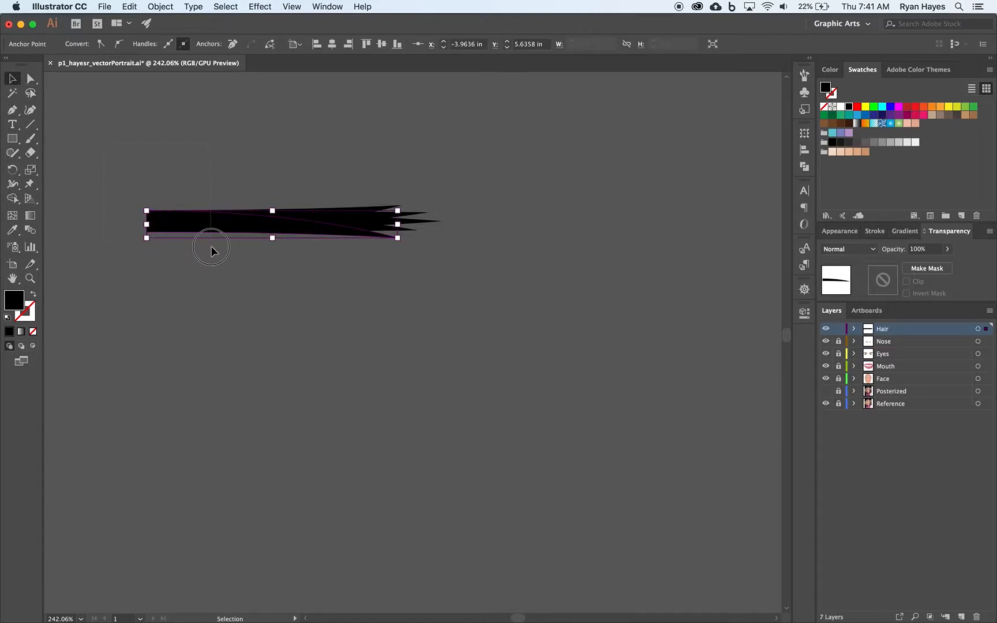
Duplicate the whole set of five overlapping tapered shapes directly below the original set
{"action": "key", "text": "super+a"}
{"action": "left_click_drag", "start_coordinate": [302, 222], "coordinate": [299, 301]}
{"action": "left_click", "coordinate": [307, 268]}
Unite the upper set of overlapping tapered shapes into a single path with Pathfinder
{"action": "left_click_drag", "start_coordinate": [118, 183], "coordinate": [466, 236]}
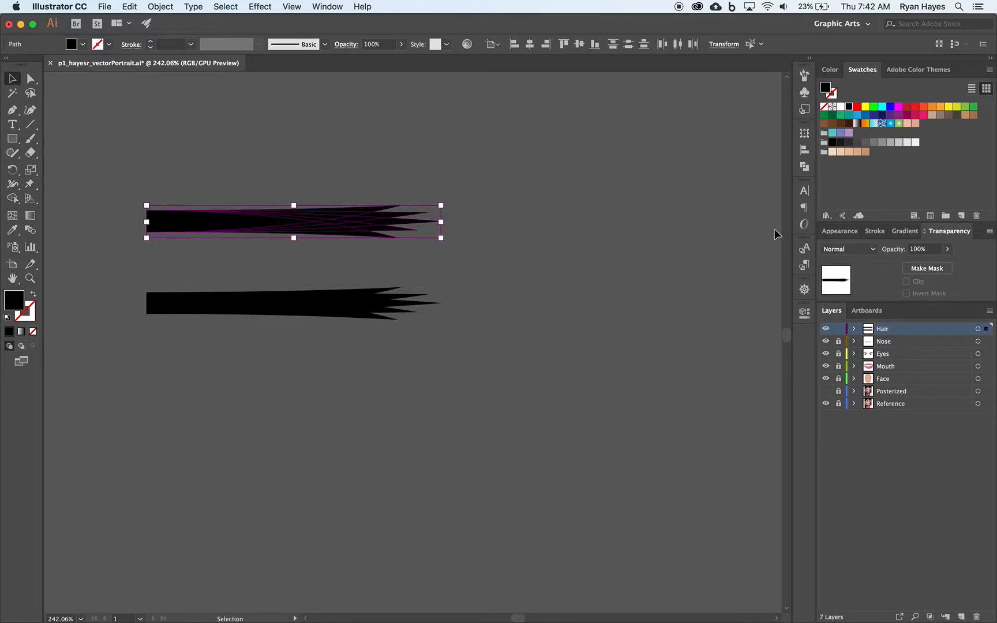
{"action": "left_click", "coordinate": [806, 167]}
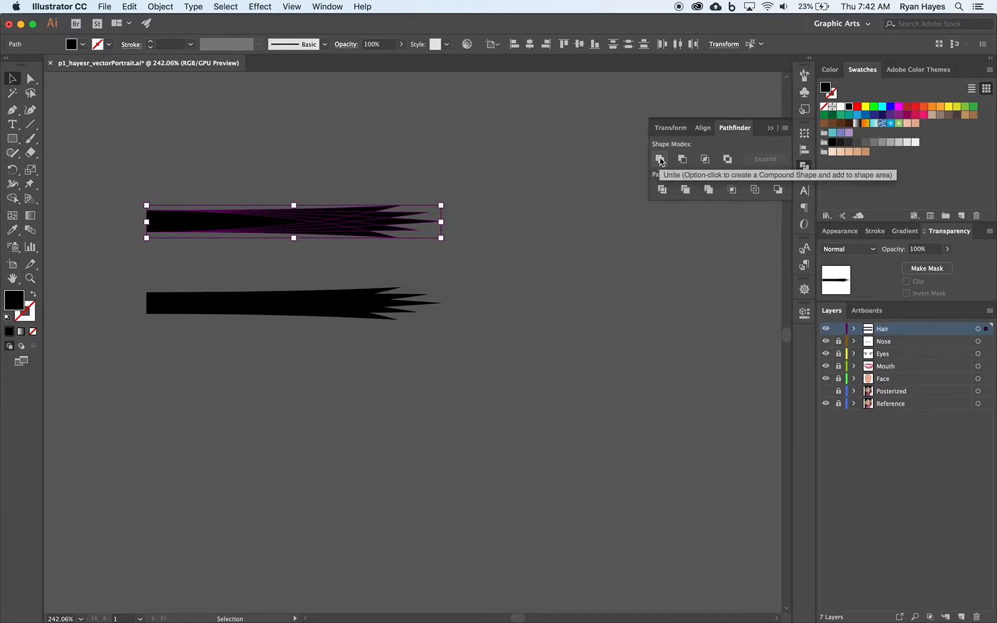
{"action": "left_click", "coordinate": [659, 161]}
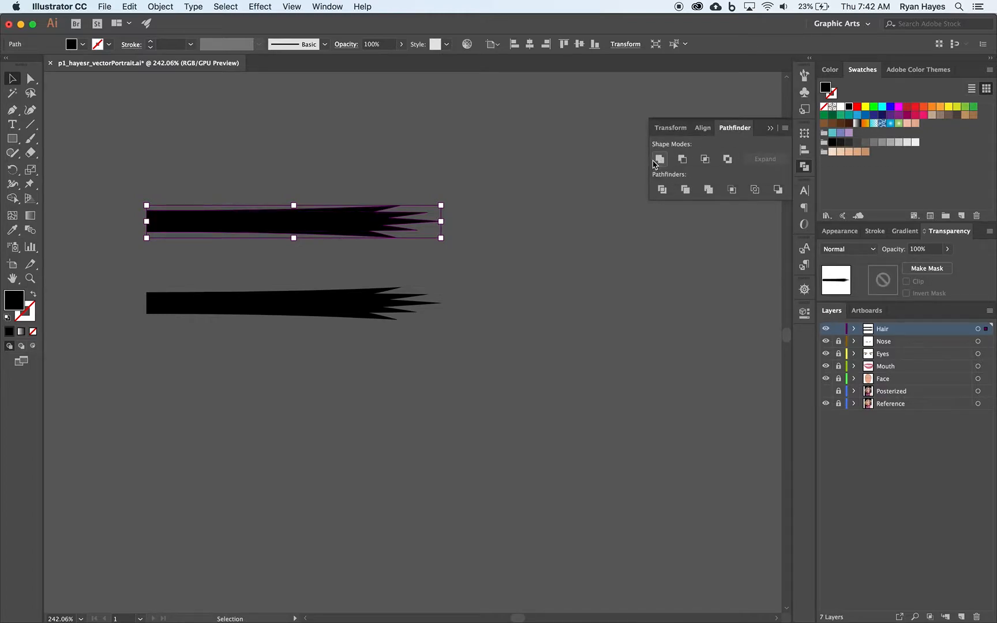
{"action": "left_click", "coordinate": [536, 225]}
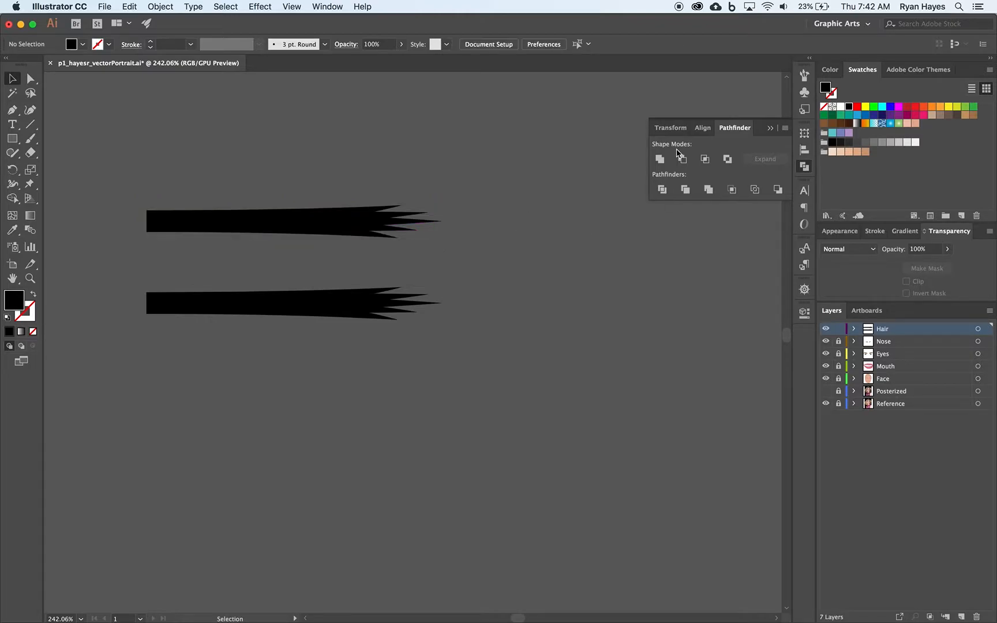
{"action": "left_click", "coordinate": [769, 128]}
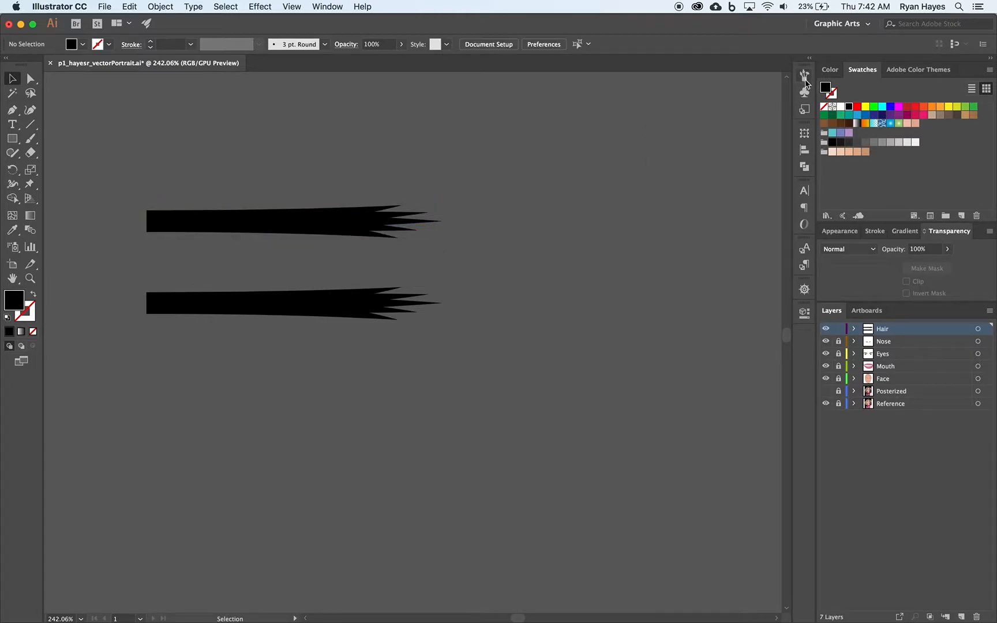
Start a new Art Brush from the united upper split-tipped shape
{"action": "left_click", "coordinate": [804, 75]}
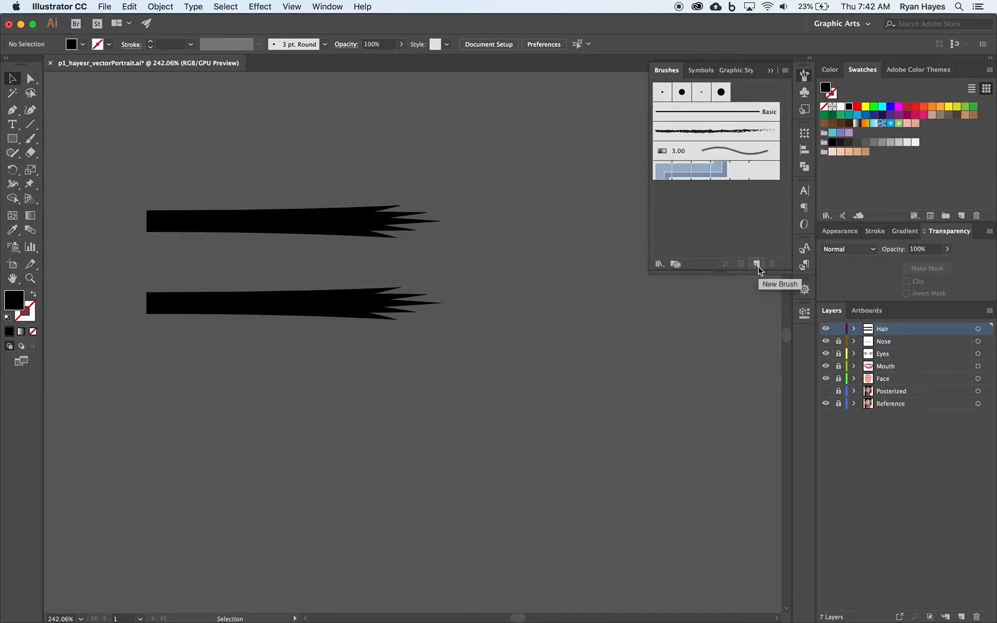
{"action": "left_click", "coordinate": [272, 220]}
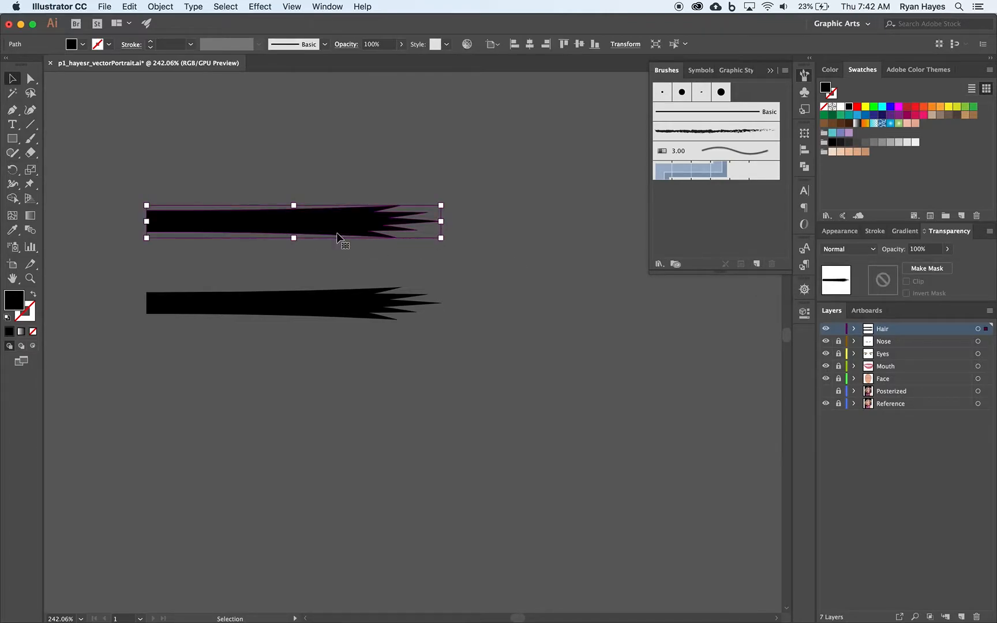
{"action": "left_click", "coordinate": [756, 264]}
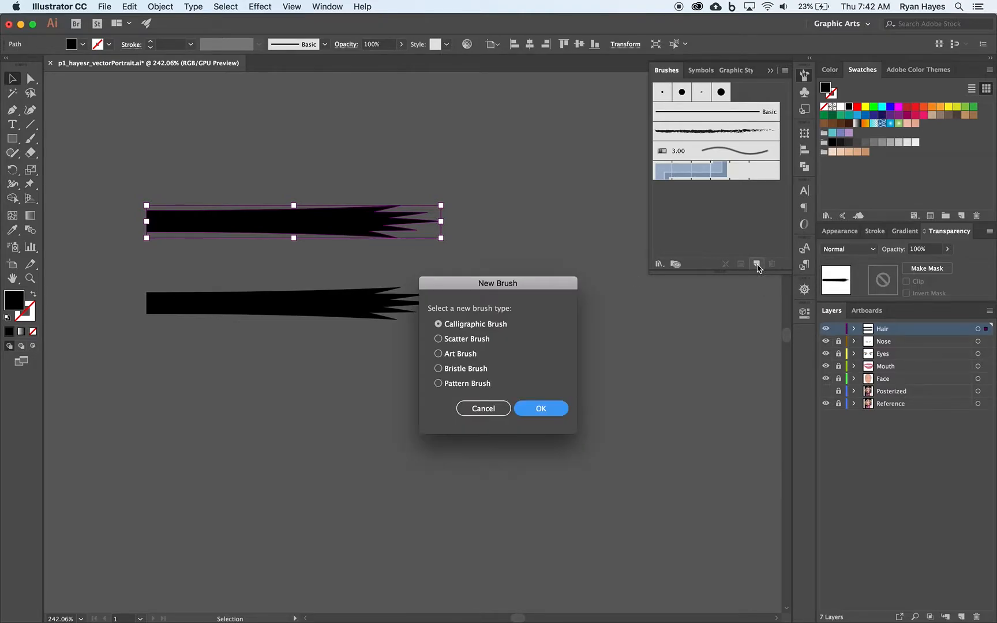
{"action": "left_click", "coordinate": [444, 355]}
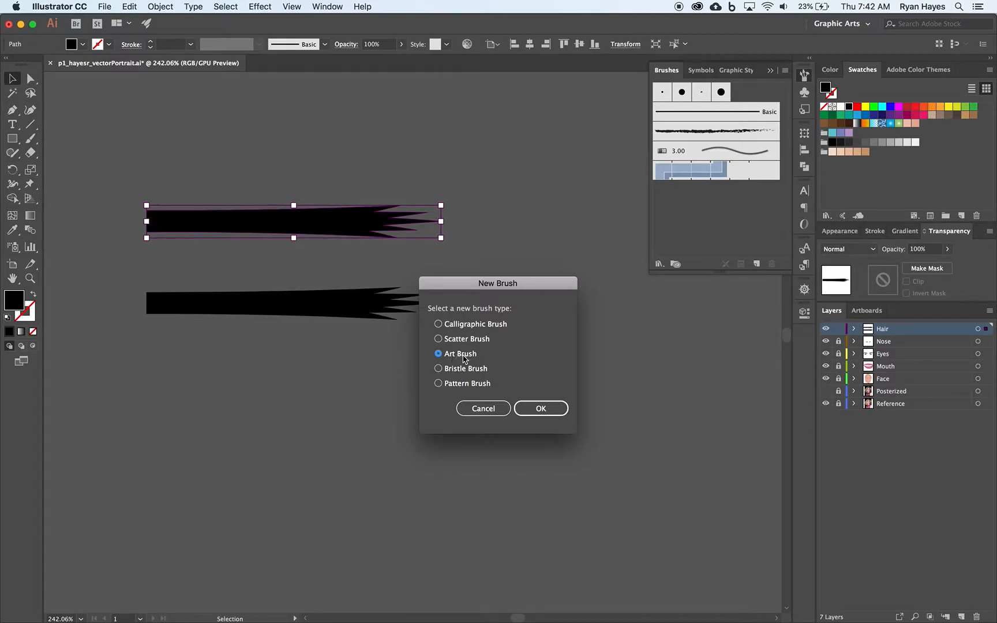
{"action": "left_click", "coordinate": [543, 408]}
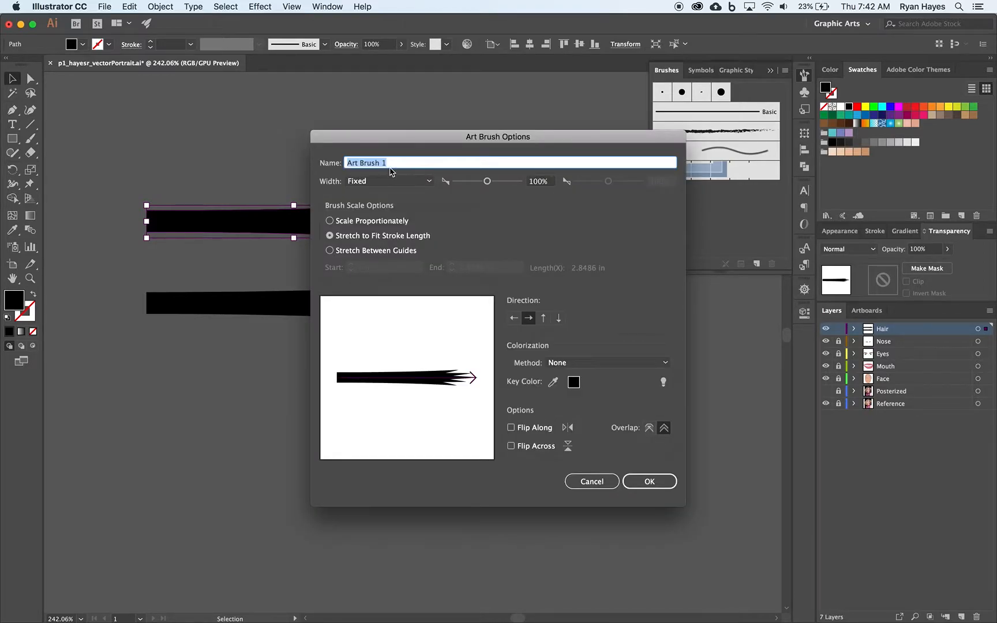
Name the art brush Hair Brush 1, set its colorization method to Tints, and save it
{"action": "double_click", "coordinate": [353, 164]}
{"action": "type", "text": "Hair"}
{"action": "left_click_drag", "start_coordinate": [407, 161], "coordinate": [329, 161]}
{"action": "left_click", "coordinate": [574, 368]}
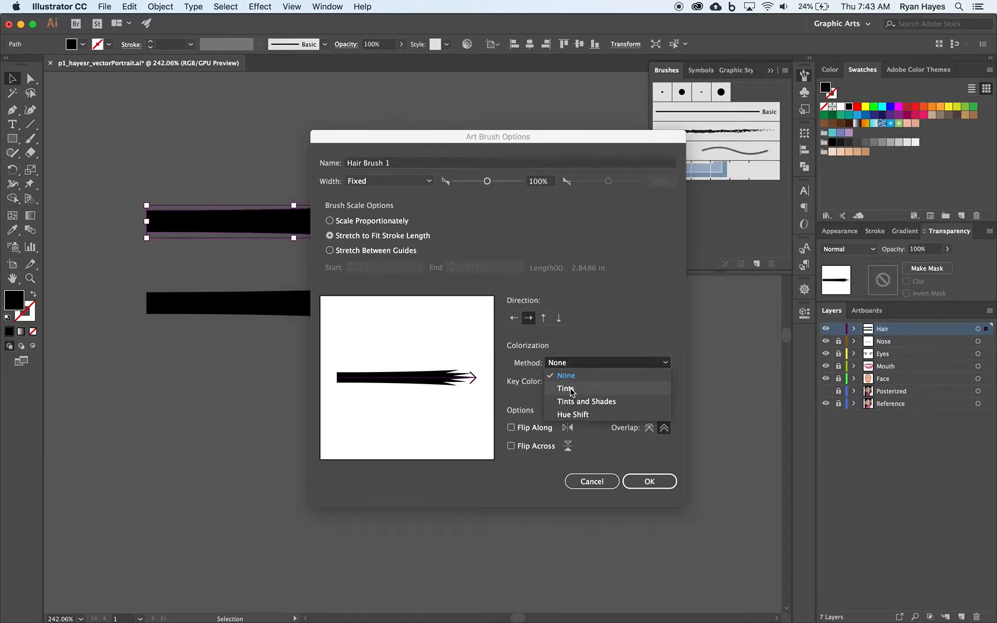
{"action": "left_click", "coordinate": [565, 389]}
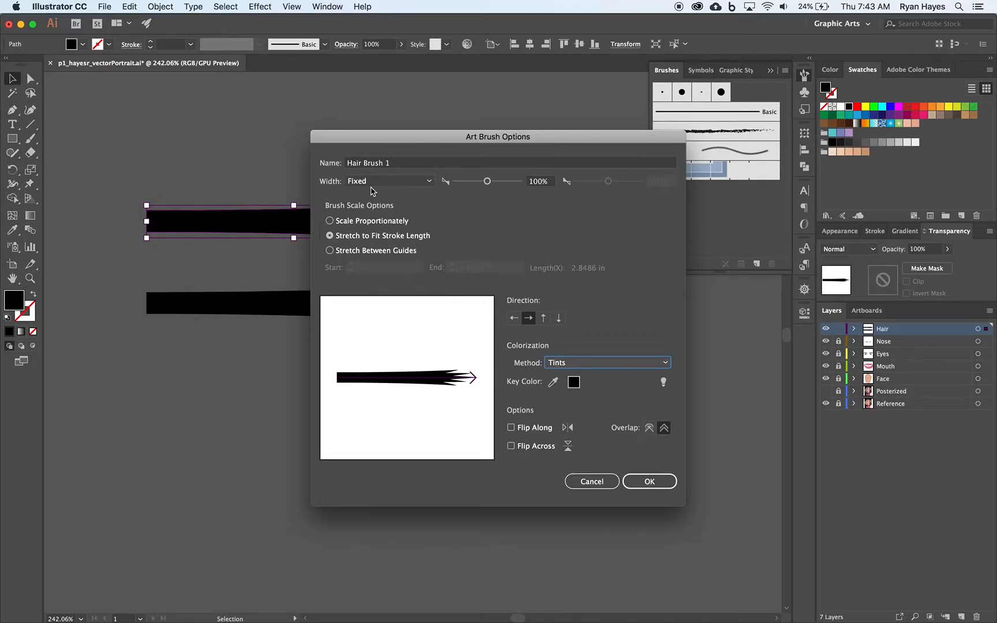
{"action": "left_click", "coordinate": [650, 481]}
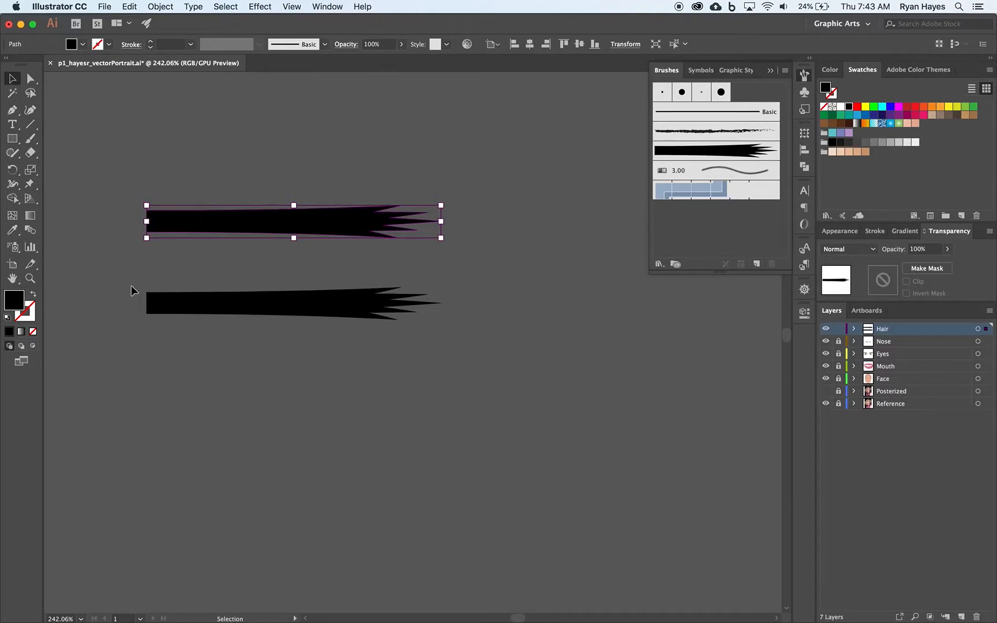
Scale the blunt-end anchors of the lower set vertically to a very narrow width, leaving thin strands that fan out toward the tips
{"action": "key", "text": "a"}
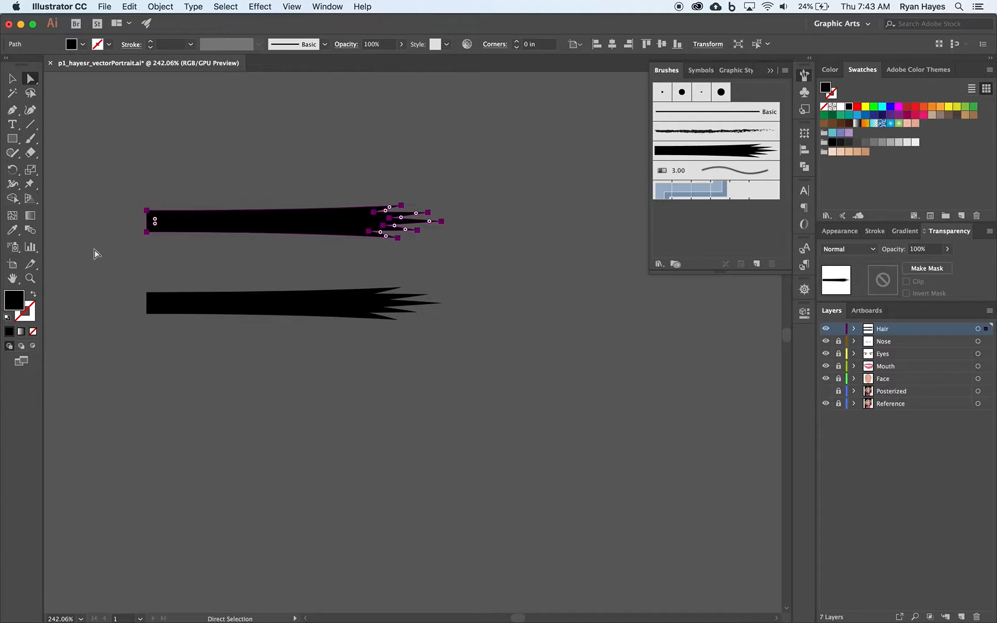
{"action": "left_click_drag", "start_coordinate": [139, 286], "coordinate": [151, 326]}
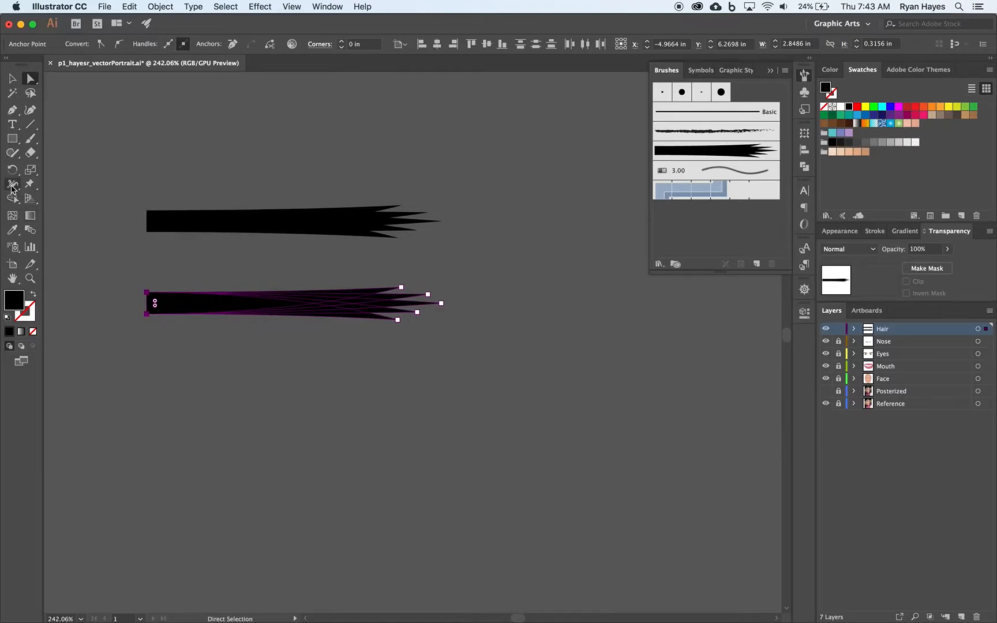
{"action": "key", "text": "s"}
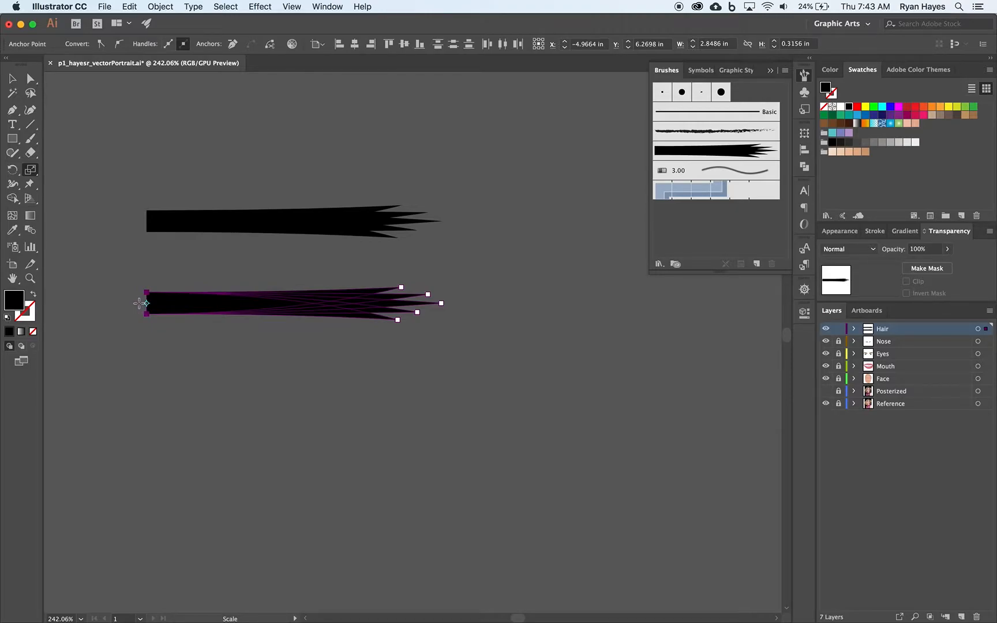
{"action": "mouse_move", "coordinate": [139, 303]}
{"action": "left_mouse_down"}
{"action": "mouse_move", "coordinate": [137, 322]}
{"action": "mouse_move", "coordinate": [140, 288]}
{"action": "left_mouse_up"}
{"action": "key", "text": "a"}
{"action": "left_click", "coordinate": [112, 276]}
{"action": "left_click_drag", "start_coordinate": [135, 284], "coordinate": [151, 322]}
{"action": "left_click", "coordinate": [30, 170]}
{"action": "mouse_move", "coordinate": [133, 309]}
{"action": "left_mouse_down"}
{"action": "mouse_move", "coordinate": [136, 267]}
{"action": "mouse_move", "coordinate": [136, 330]}
{"action": "mouse_move", "coordinate": [140, 305]}
{"action": "left_mouse_up"}
{"action": "left_click", "coordinate": [11, 79]}
{"action": "left_click", "coordinate": [74, 196]}
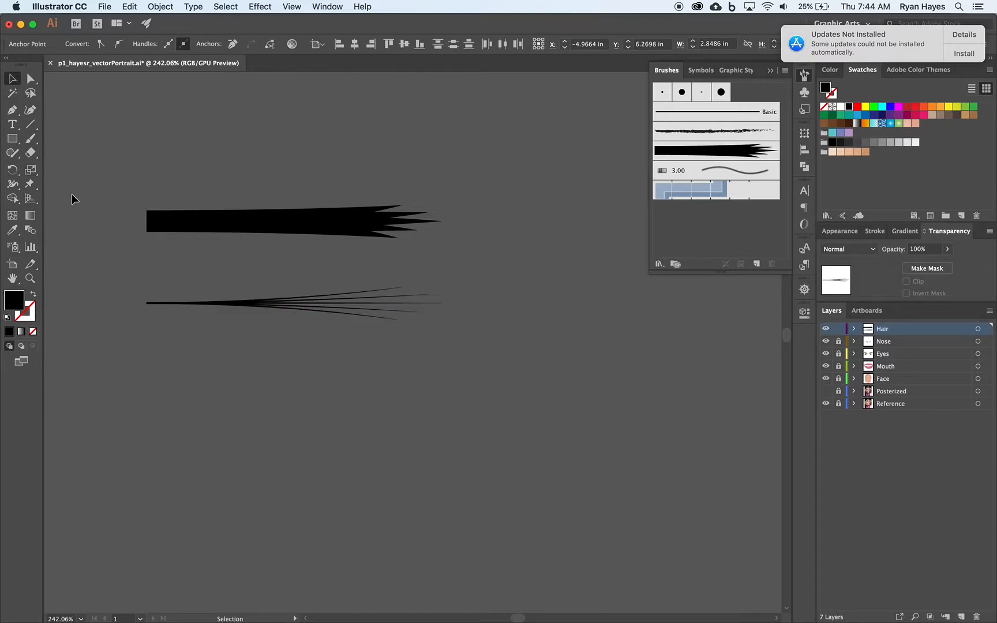
Unite the lower set of thin fanned strands into a single path with Pathfinder
{"action": "left_click_drag", "start_coordinate": [353, 347], "coordinate": [561, 276]}
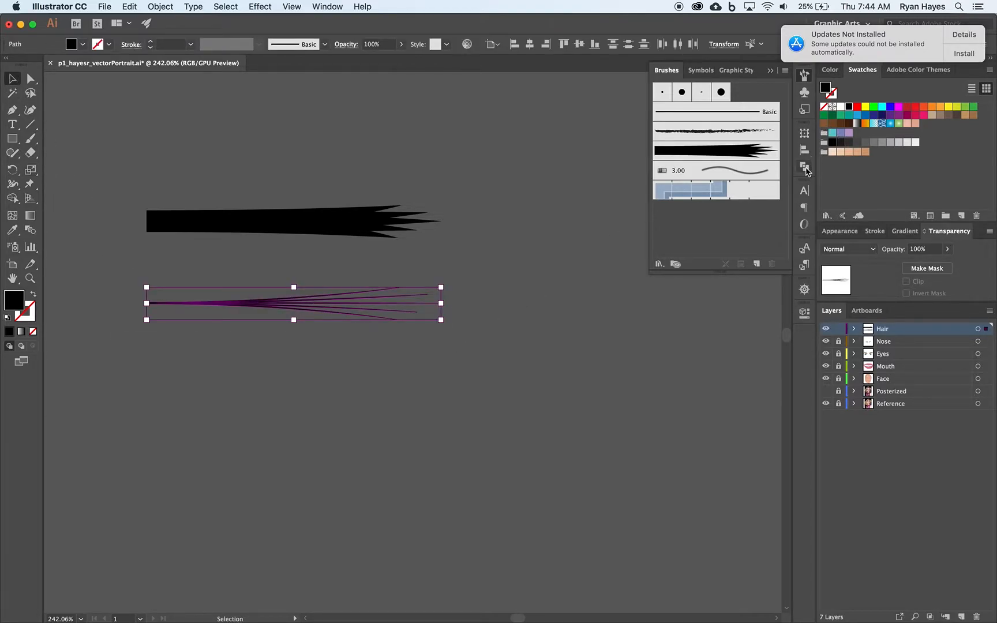
{"action": "left_click", "coordinate": [805, 167]}
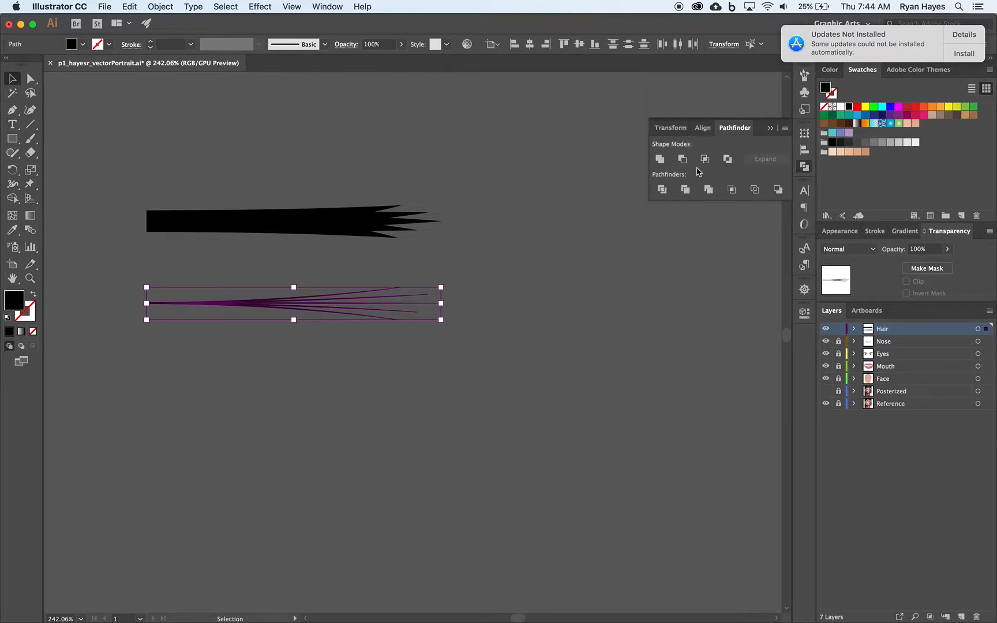
{"action": "left_click", "coordinate": [659, 159]}
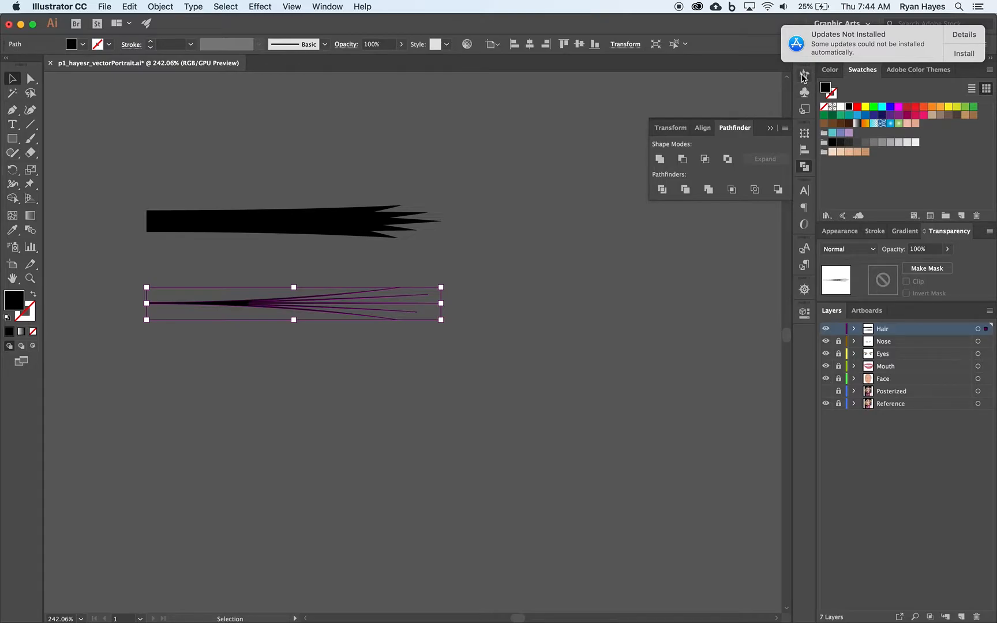
Start a new Art Brush from the united lower shape with thin fanned strands
{"action": "left_click", "coordinate": [803, 76]}
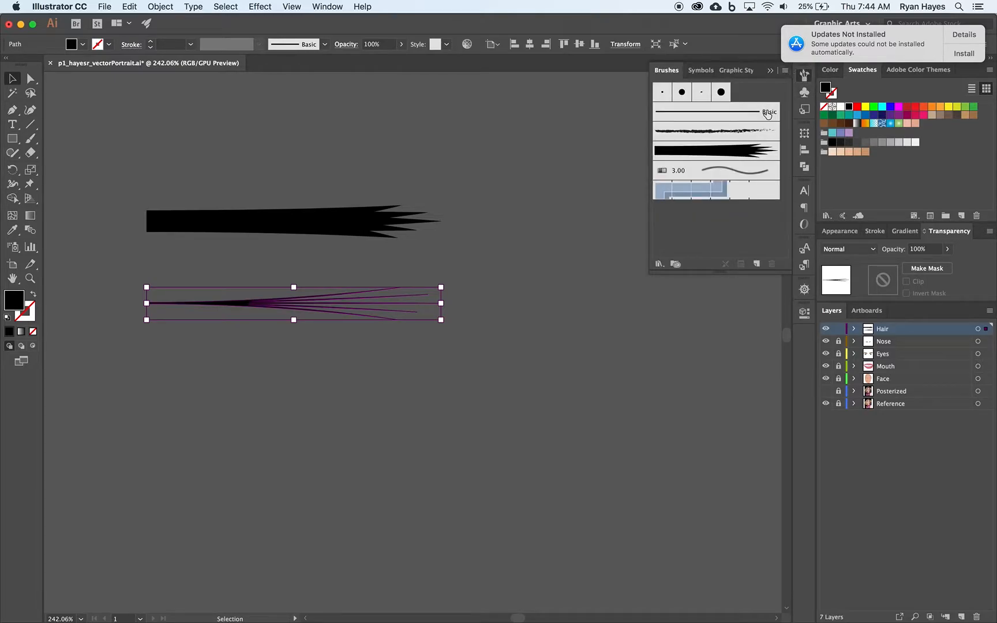
{"action": "left_click", "coordinate": [757, 264]}
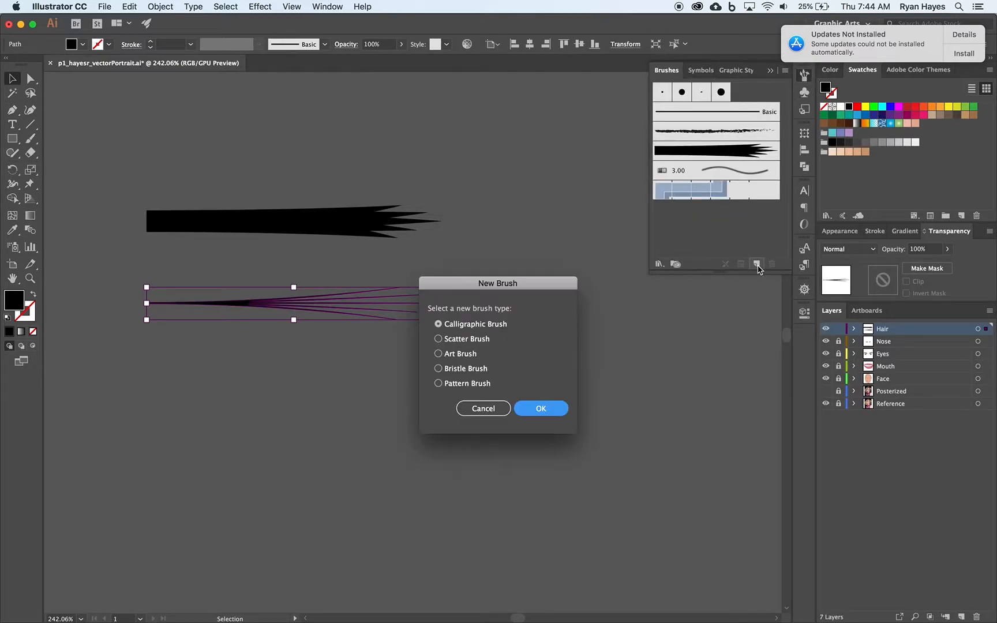
{"action": "left_click", "coordinate": [453, 358]}
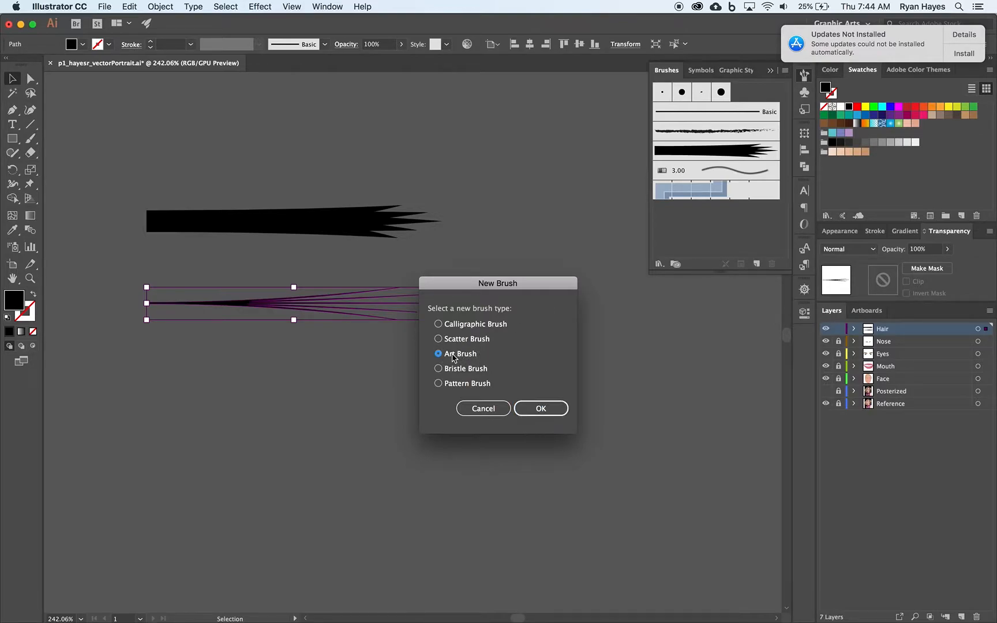
{"action": "left_click", "coordinate": [541, 408]}
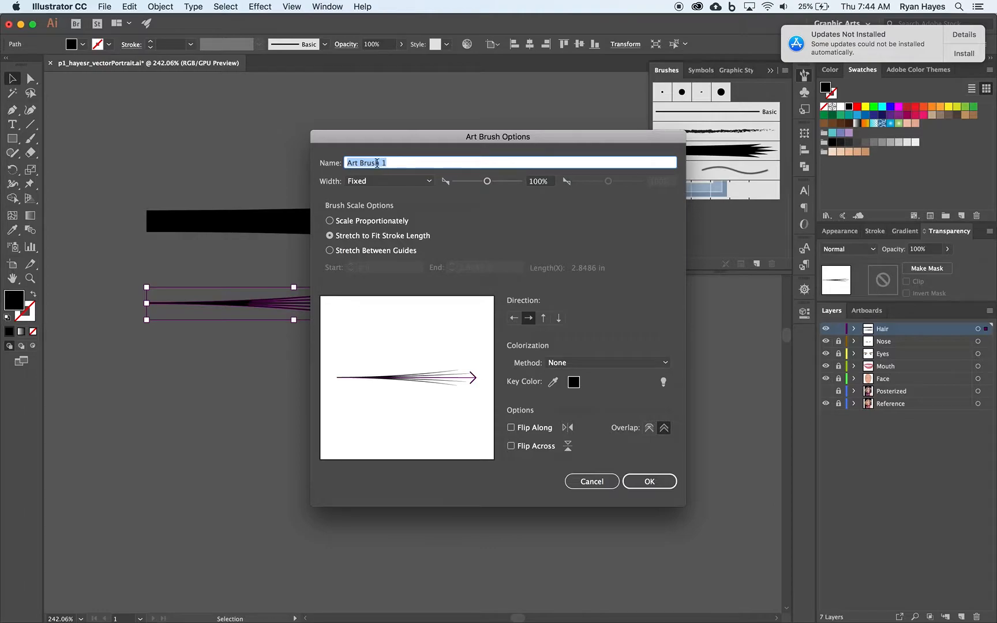
Name the art brush Hair Brush 2, set its colorization method to Tints, and save it
{"action": "type", "text": "Hair Brush 1"}
{"action": "left_click", "coordinate": [575, 364]}
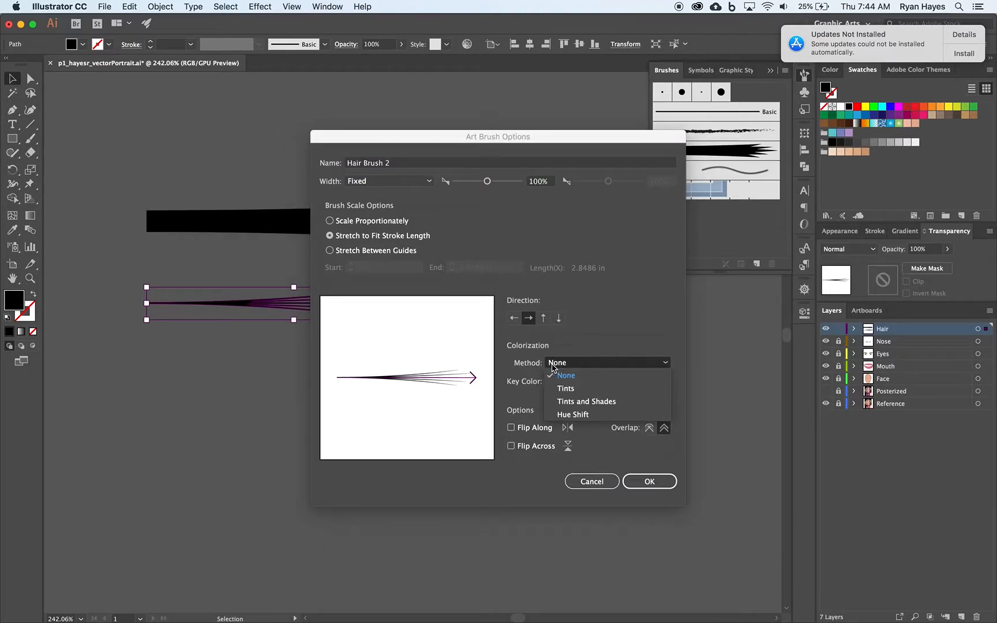
{"action": "left_click", "coordinate": [570, 390]}
{"action": "left_click", "coordinate": [662, 482]}
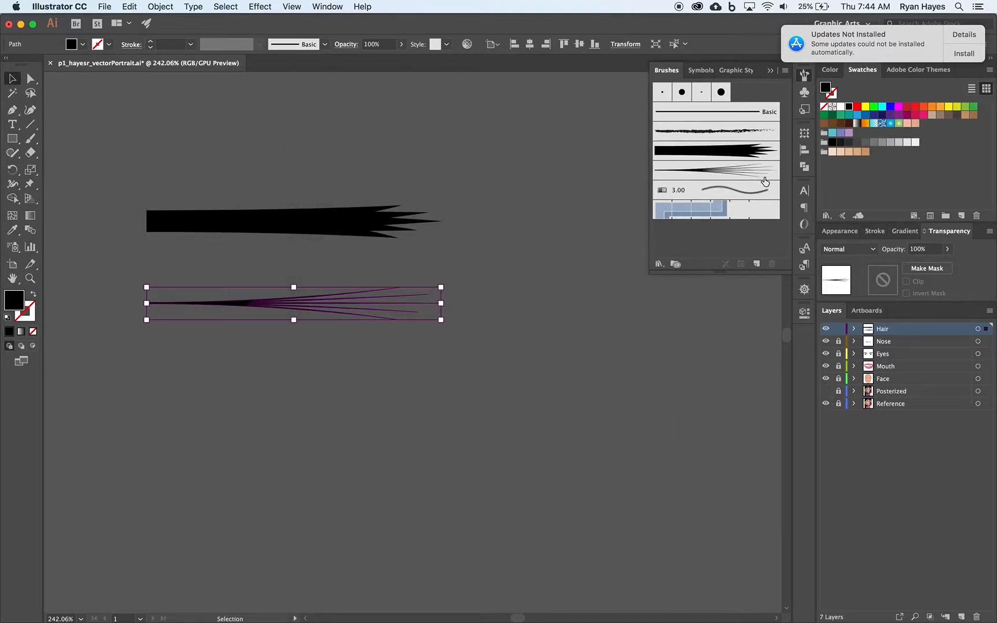
With nothing selected, paint a yellow thin-strand brush stroke from the hair parting along the forehead and down the left side of the face
{"action": "key", "text": "super+0"}
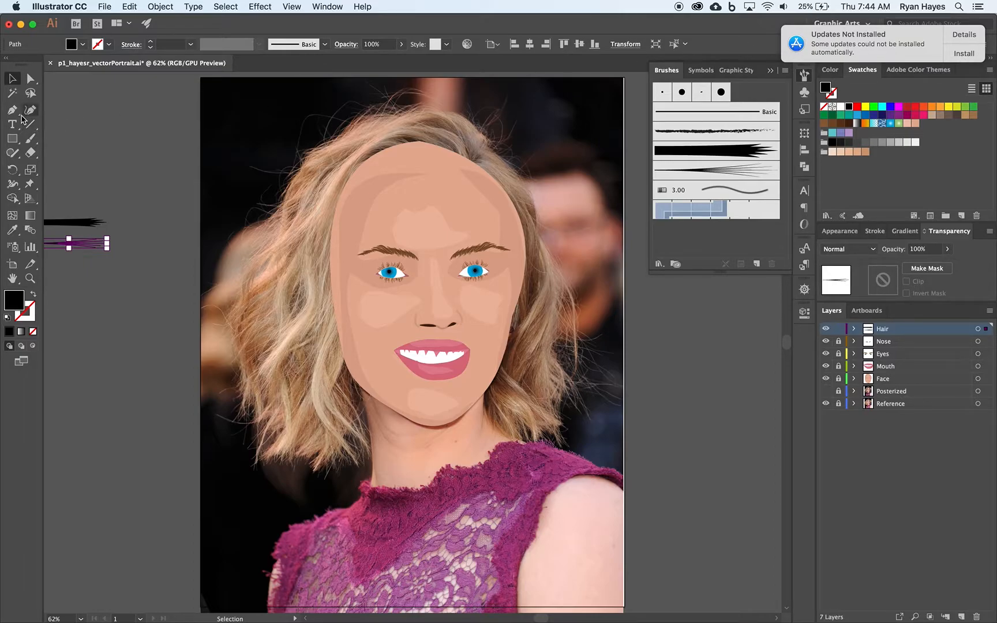
{"action": "left_click", "coordinate": [32, 140]}
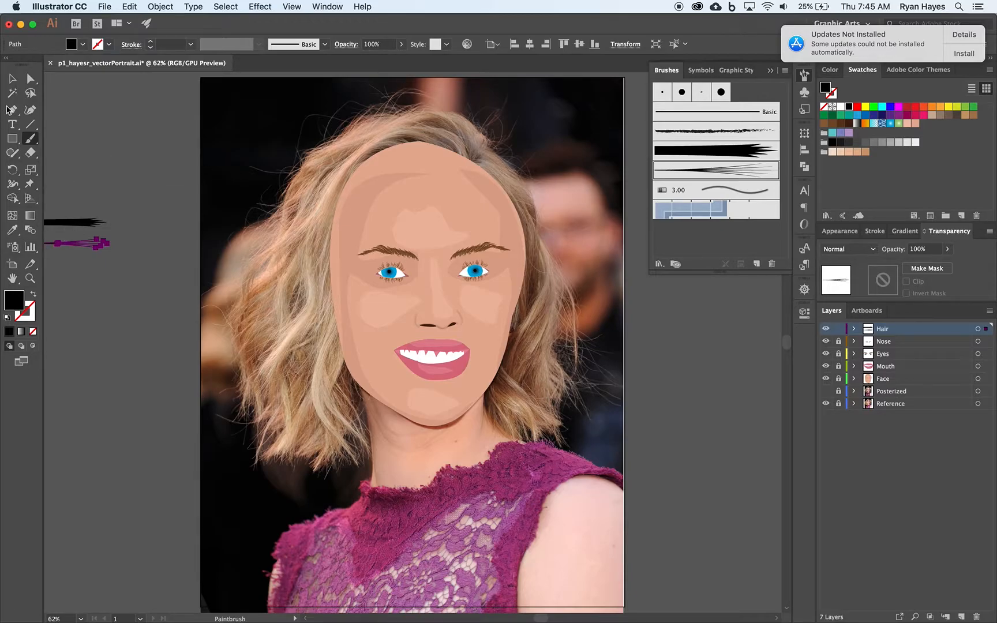
{"action": "left_click", "coordinate": [12, 79]}
{"action": "left_click", "coordinate": [106, 180]}
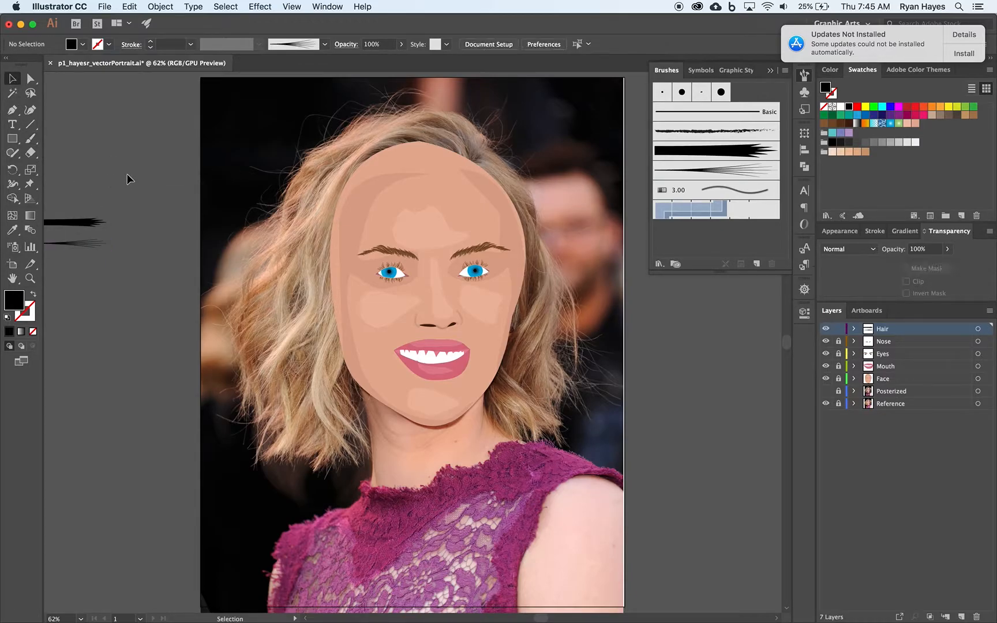
{"action": "left_click", "coordinate": [32, 139]}
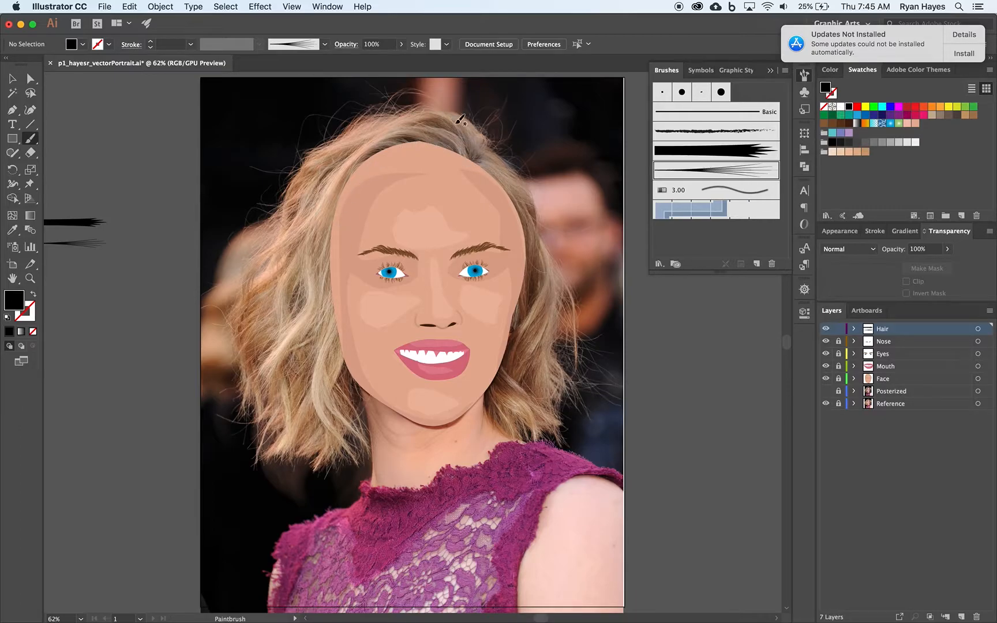
{"action": "left_click", "coordinate": [865, 106]}
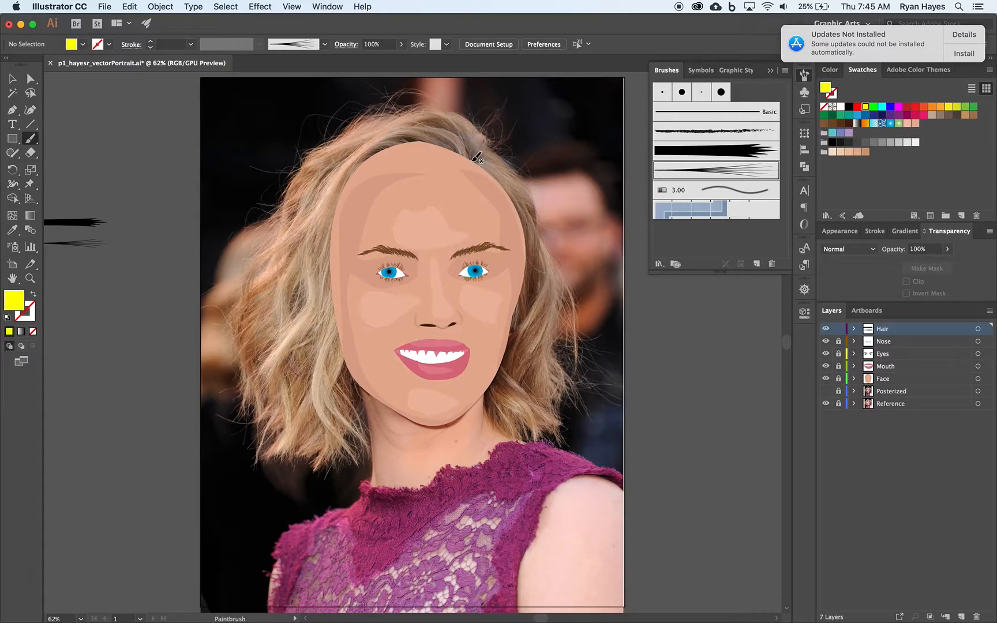
{"action": "mouse_move", "coordinate": [476, 159]}
{"action": "left_mouse_down"}
{"action": "mouse_move", "coordinate": [388, 149]}
{"action": "mouse_move", "coordinate": [342, 173]}
{"action": "mouse_move", "coordinate": [327, 224]}
{"action": "mouse_move", "coordinate": [341, 251]}
{"action": "mouse_move", "coordinate": [326, 415]}
{"action": "left_mouse_up"}
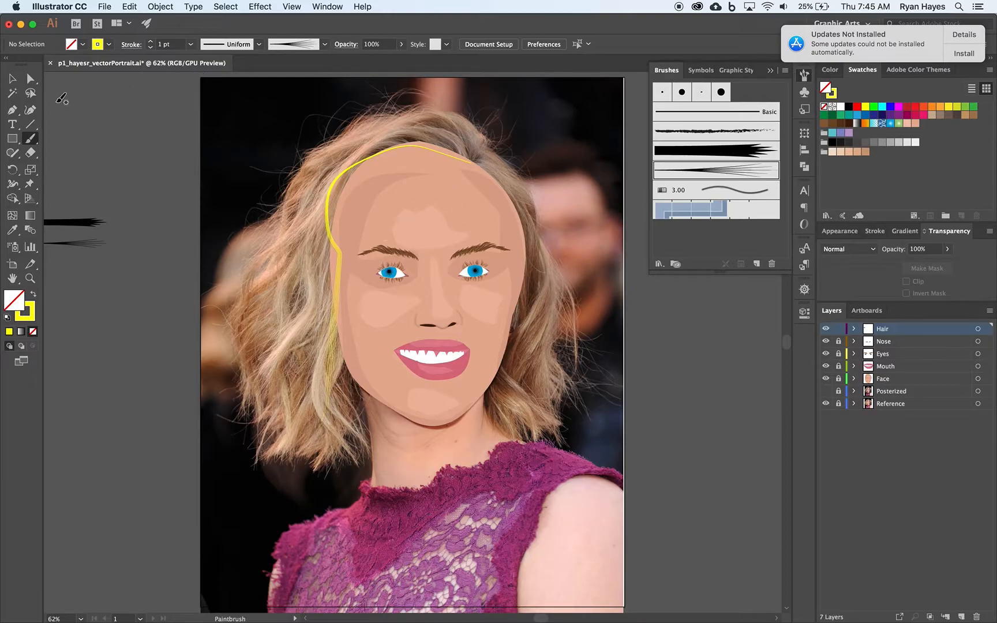
Paint a 5 pt yellow stroke with the thick split-tipped brush from the parting over the left side of the hair
{"action": "left_click", "coordinate": [191, 45]}
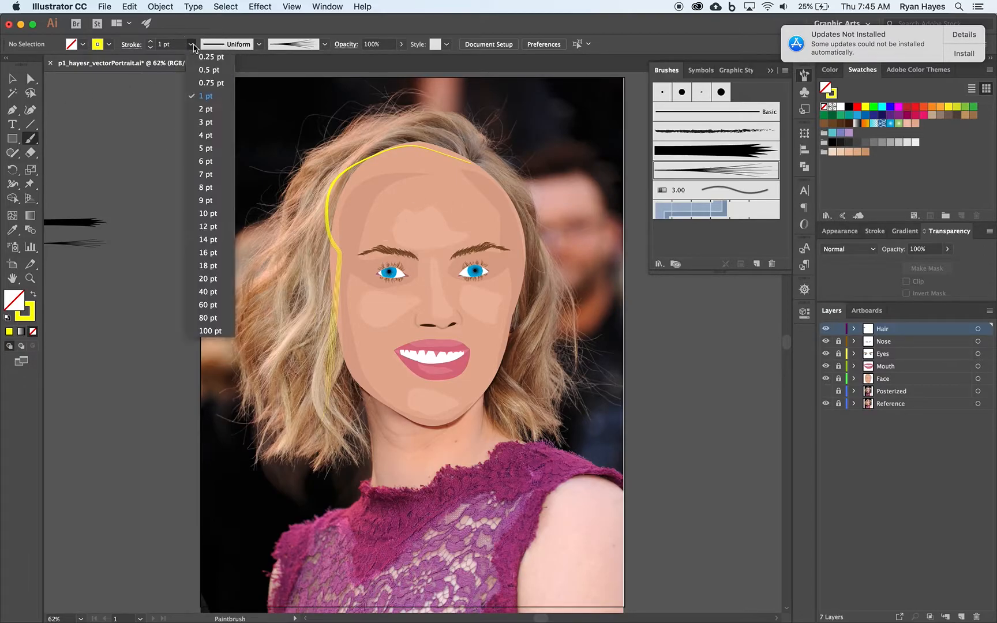
{"action": "left_click", "coordinate": [207, 149]}
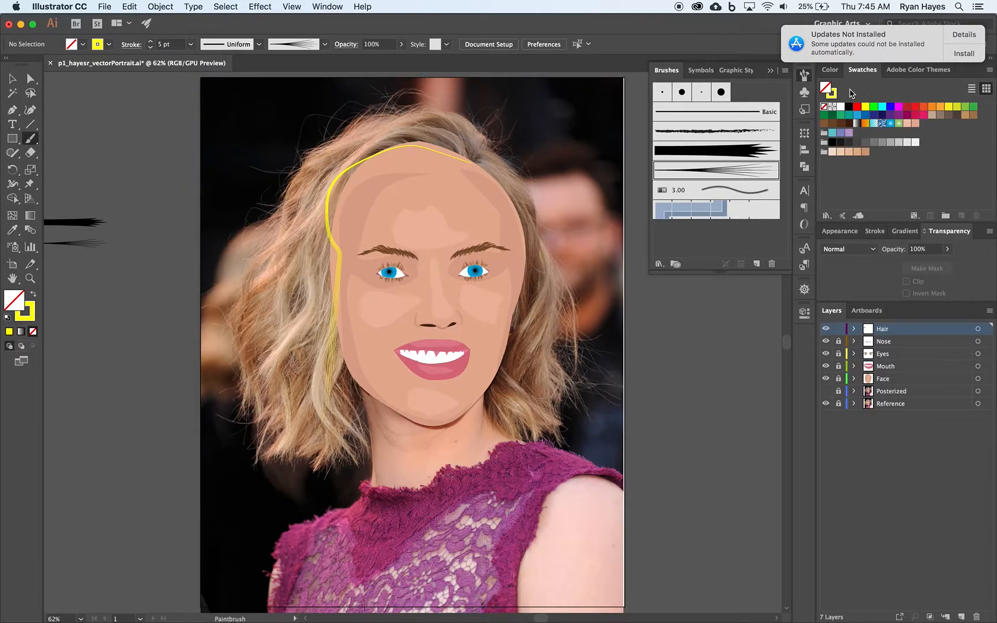
{"action": "left_click", "coordinate": [832, 96]}
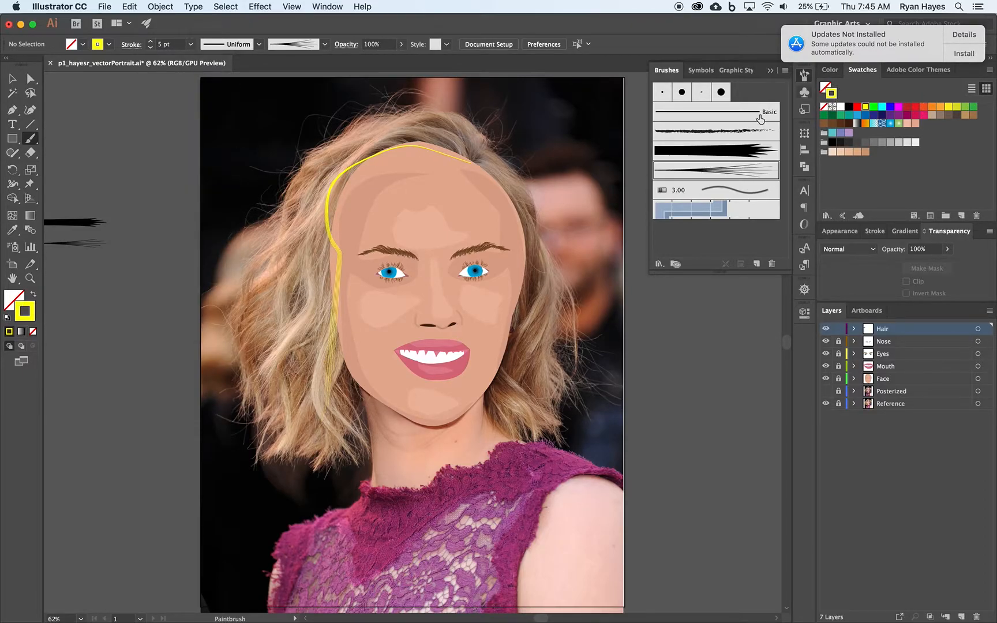
{"action": "left_click", "coordinate": [713, 151]}
{"action": "mouse_move", "coordinate": [474, 154]}
{"action": "left_mouse_down"}
{"action": "mouse_move", "coordinate": [382, 147]}
{"action": "mouse_move", "coordinate": [311, 195]}
{"action": "mouse_move", "coordinate": [313, 402]}
{"action": "left_mouse_up"}
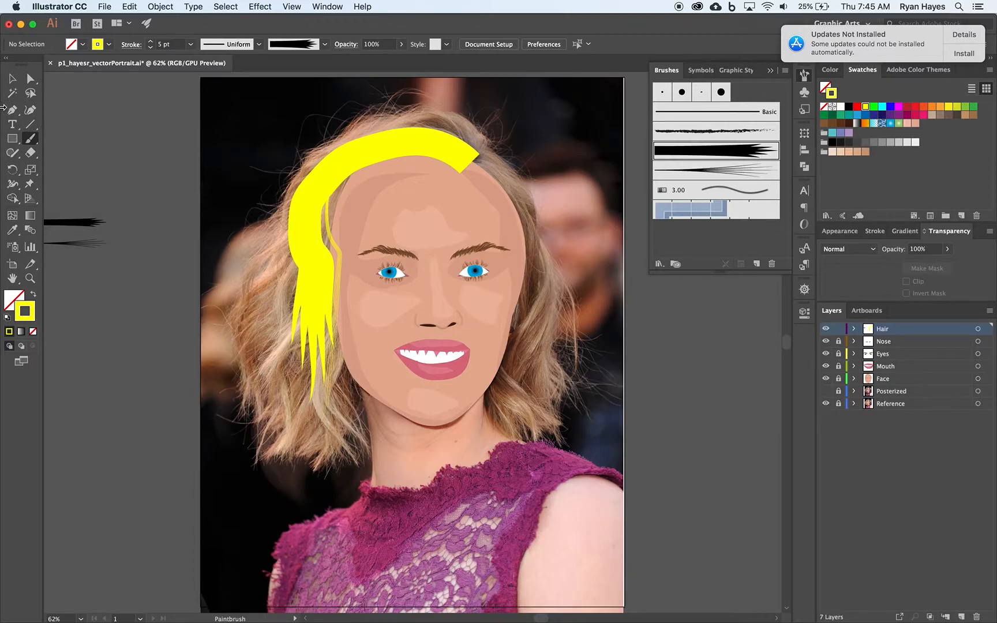
Recolor the thin-strand stroke beside the face to the darker golden yellow FFD000
{"action": "left_click", "coordinate": [12, 78]}
{"action": "left_click", "coordinate": [384, 149]}
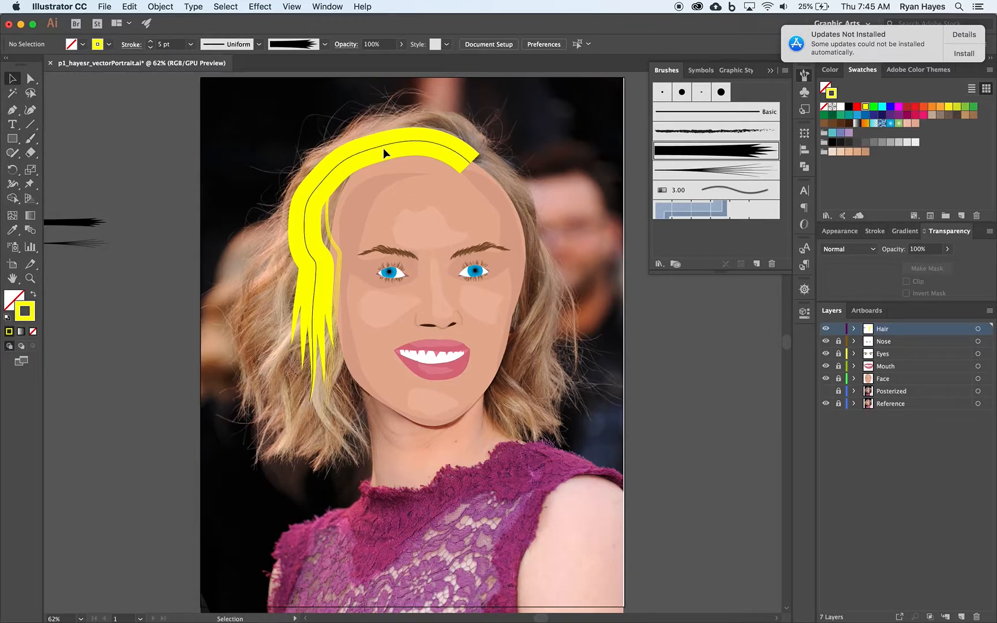
{"action": "left_click", "coordinate": [338, 249]}
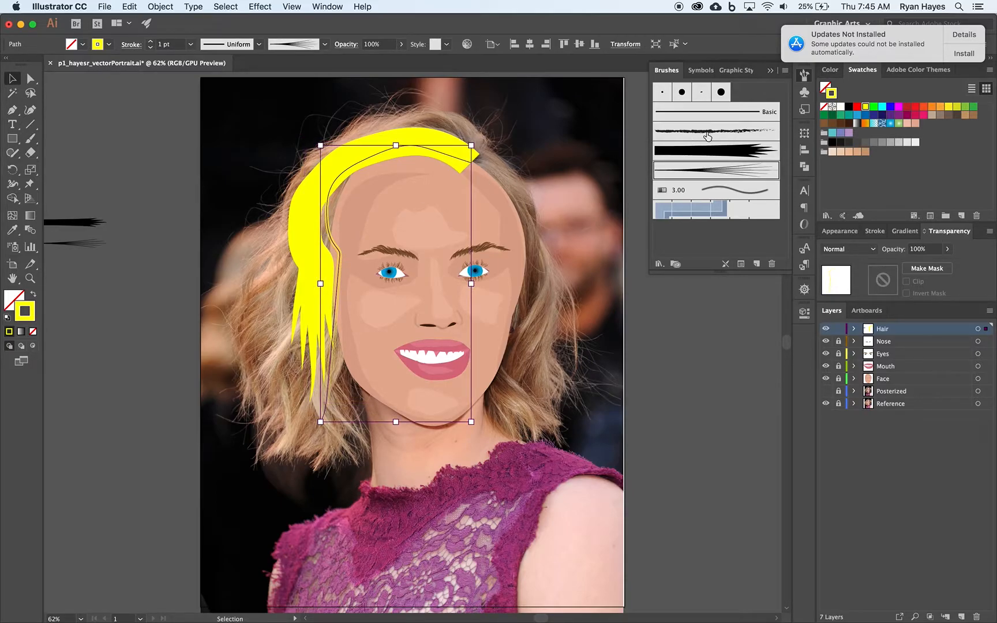
{"action": "left_click", "coordinate": [831, 70]}
{"action": "left_click", "coordinate": [913, 110]}
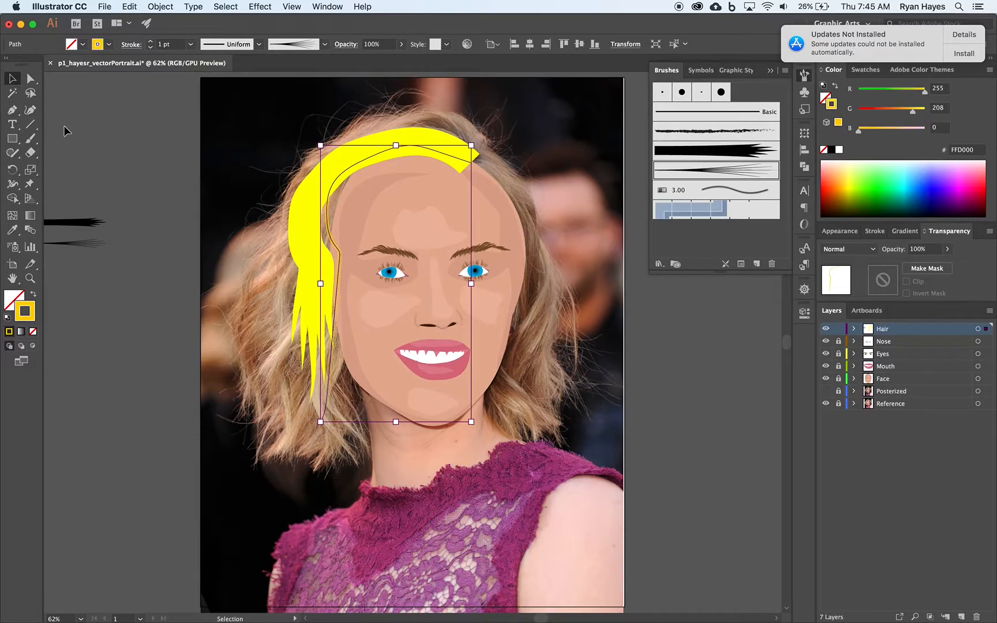
Paint a 1 pt golden thin-strand stroke over the thick yellow lock, following it from the parting to its tips
{"action": "left_click", "coordinate": [69, 152]}
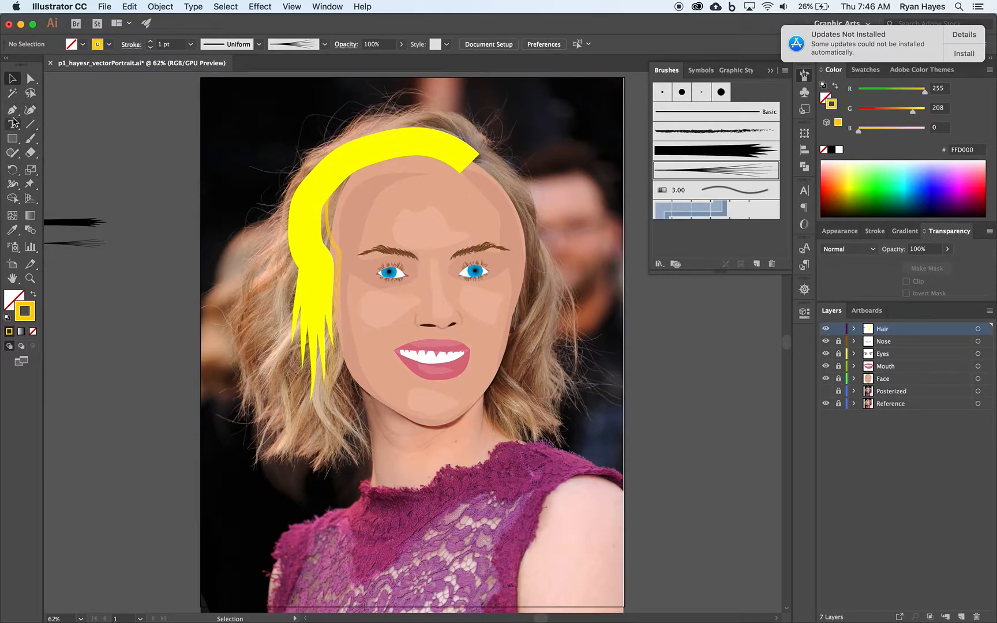
{"action": "left_click", "coordinate": [31, 139]}
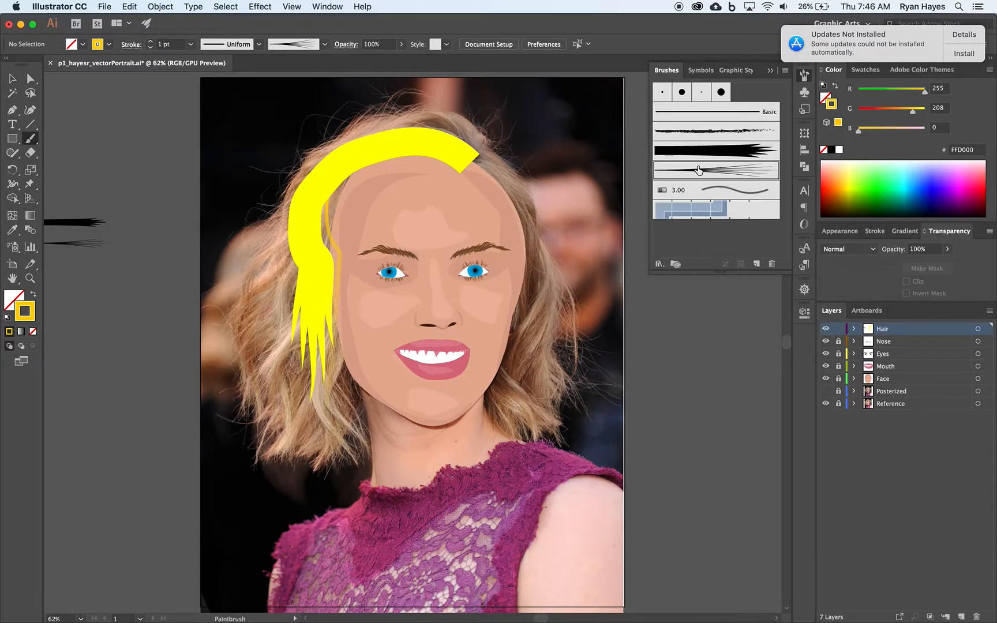
{"action": "mouse_move", "coordinate": [474, 157]}
{"action": "left_mouse_down"}
{"action": "mouse_move", "coordinate": [428, 153]}
{"action": "mouse_move", "coordinate": [366, 159]}
{"action": "mouse_move", "coordinate": [329, 193]}
{"action": "mouse_move", "coordinate": [315, 256]}
{"action": "mouse_move", "coordinate": [326, 286]}
{"action": "mouse_move", "coordinate": [320, 395]}
{"action": "left_mouse_up"}
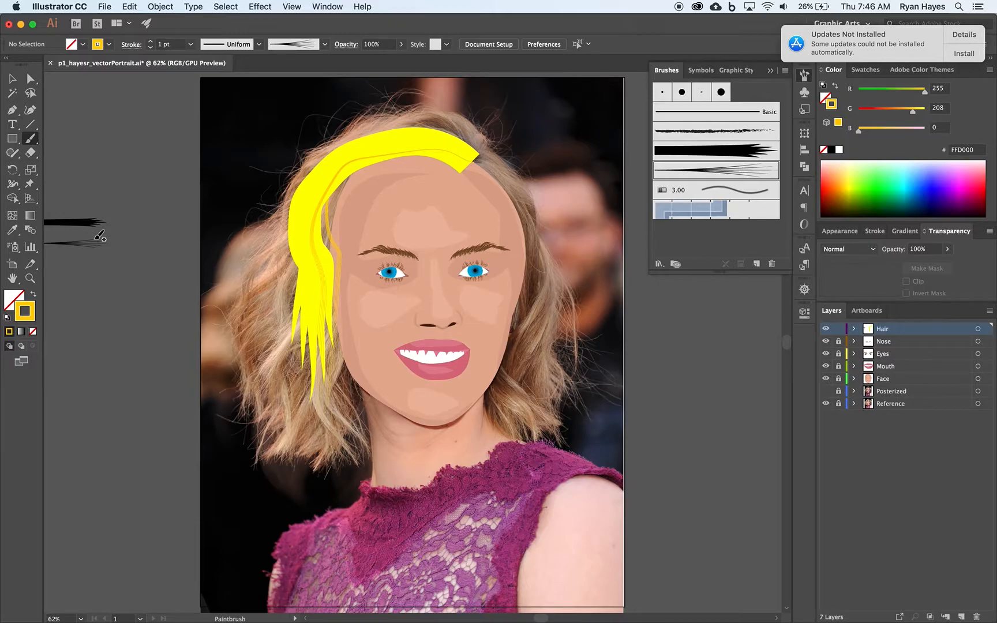
{"action": "left_click_drag", "start_coordinate": [95, 222], "coordinate": [106, 229]}
Open the user-defined brush library the_hairbrush_kit, enlarge it to view all its brushes, and close it
{"action": "left_click", "coordinate": [658, 266]}
{"action": "mouse_move", "coordinate": [750, 385]}
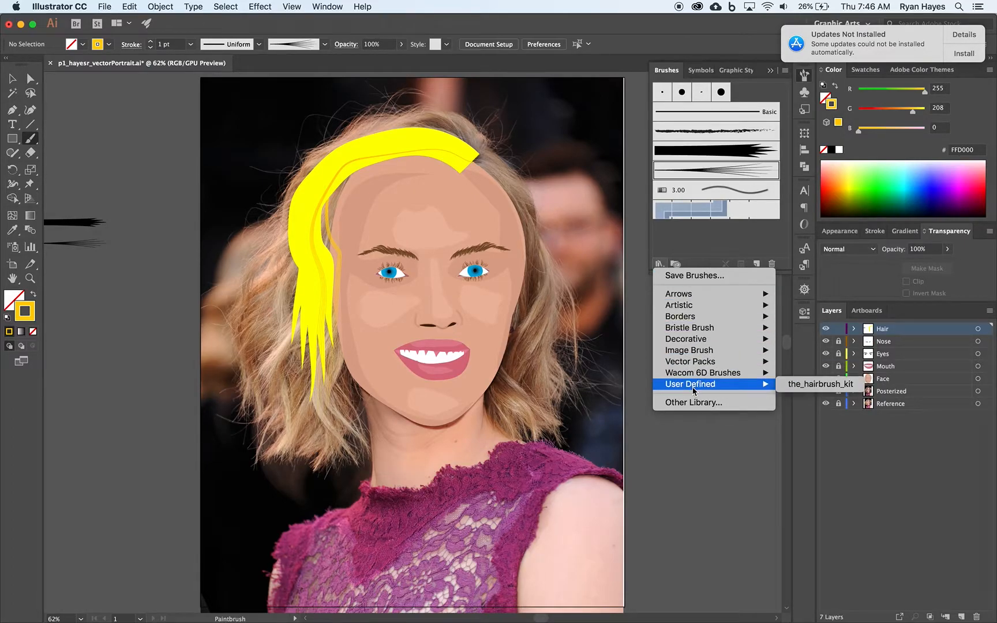
{"action": "left_click", "coordinate": [808, 386]}
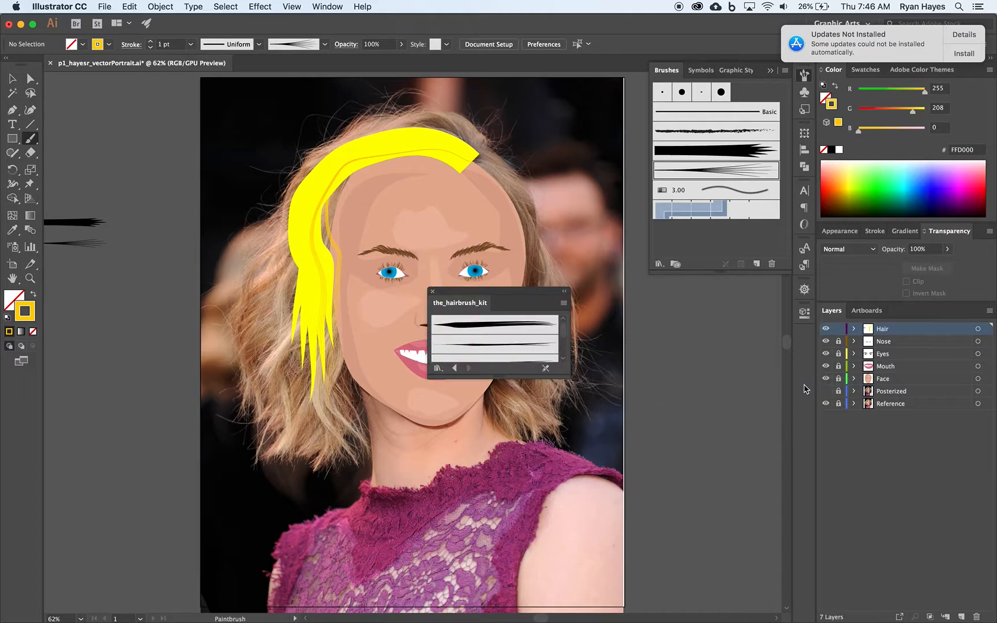
{"action": "left_click_drag", "start_coordinate": [565, 376], "coordinate": [574, 564]}
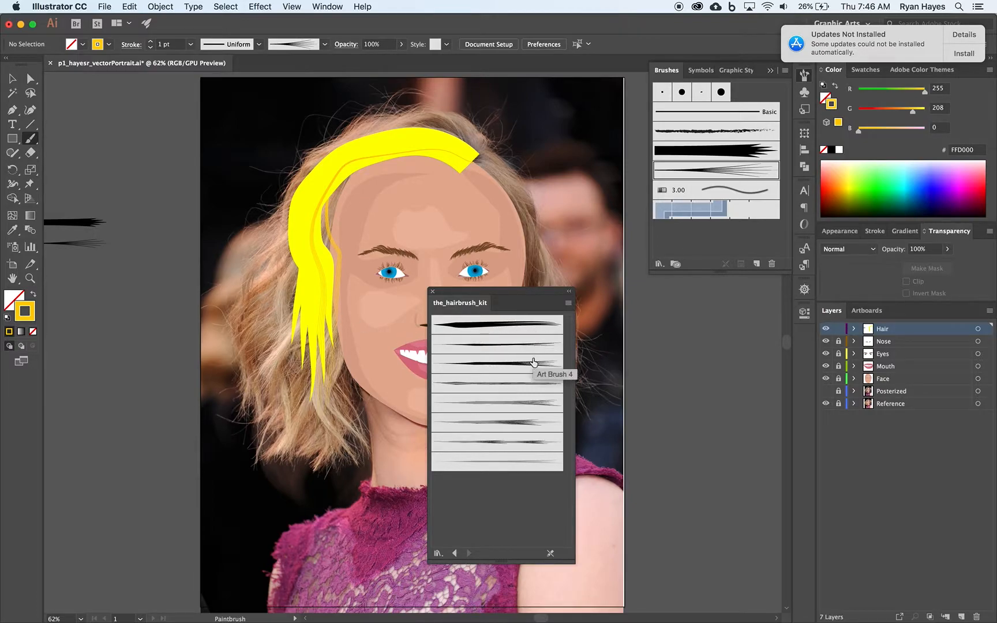
{"action": "left_click", "coordinate": [432, 291]}
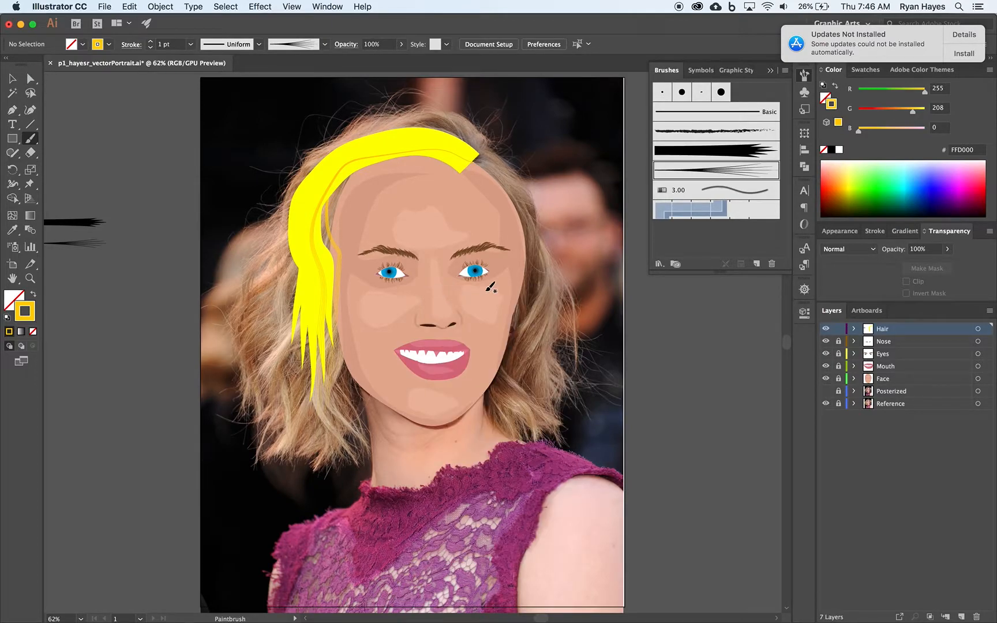